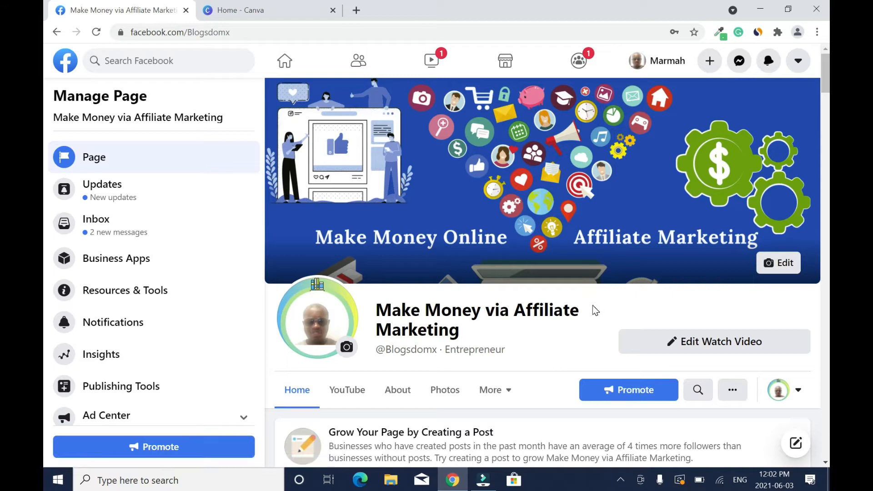
Step: Switch to Canva, look up "logo" and create a blank 500 × 500 px logo design
{"action": "left_click", "coordinate": [277, 6]}
{"action": "mouse_move", "coordinate": [305, 66]}
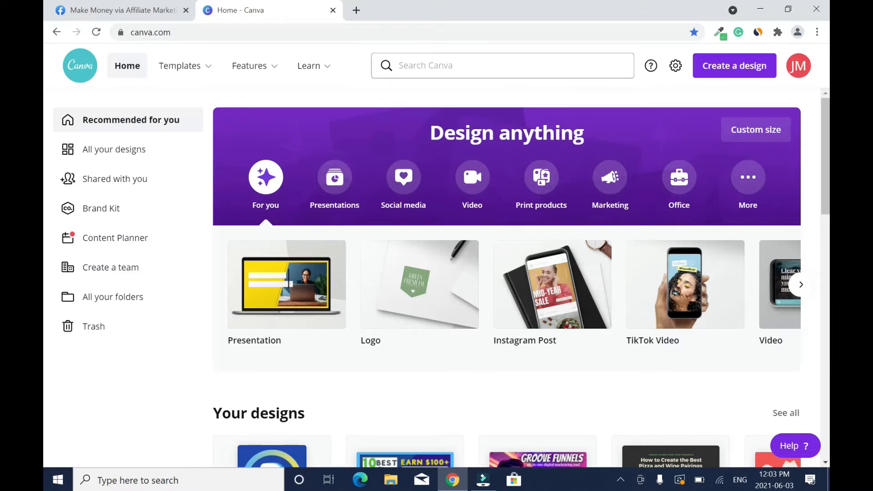
{"action": "left_click", "coordinate": [455, 67]}
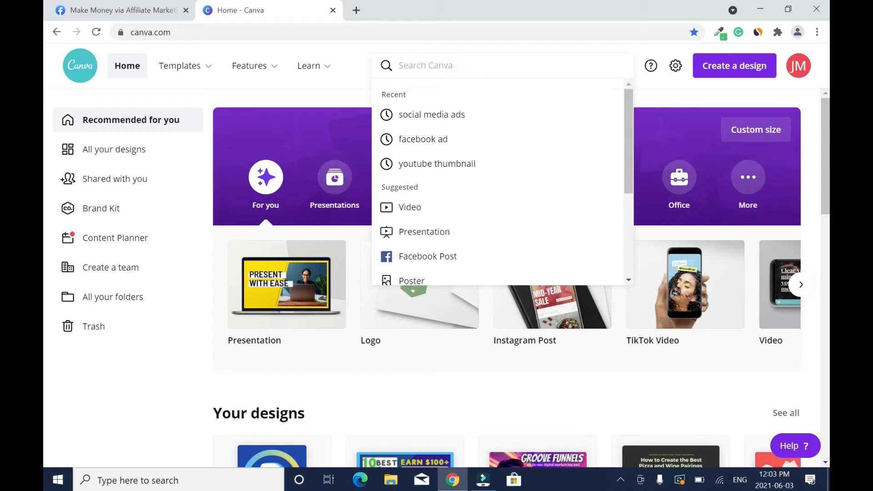
{"action": "type", "text": "logo"}
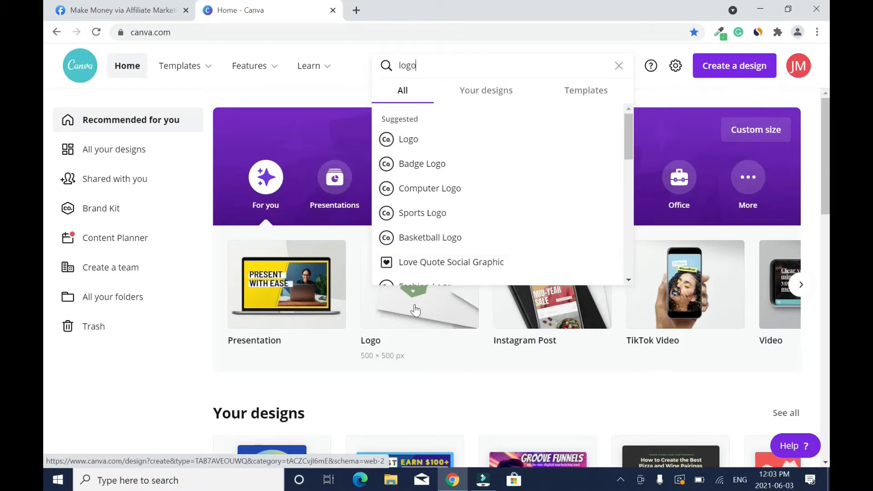
{"action": "left_click", "coordinate": [412, 314]}
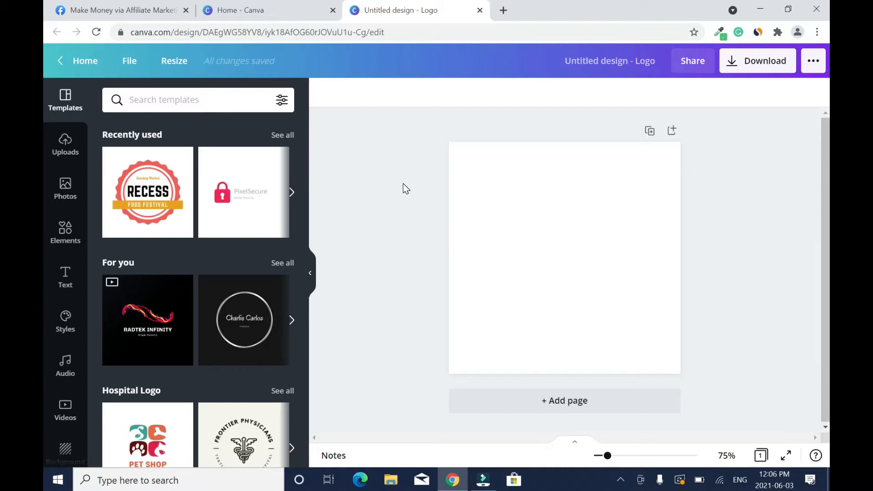
Step: Add the "POOL PARTY" text combination to the page and delete its "POOL" element
{"action": "left_click", "coordinate": [64, 286]}
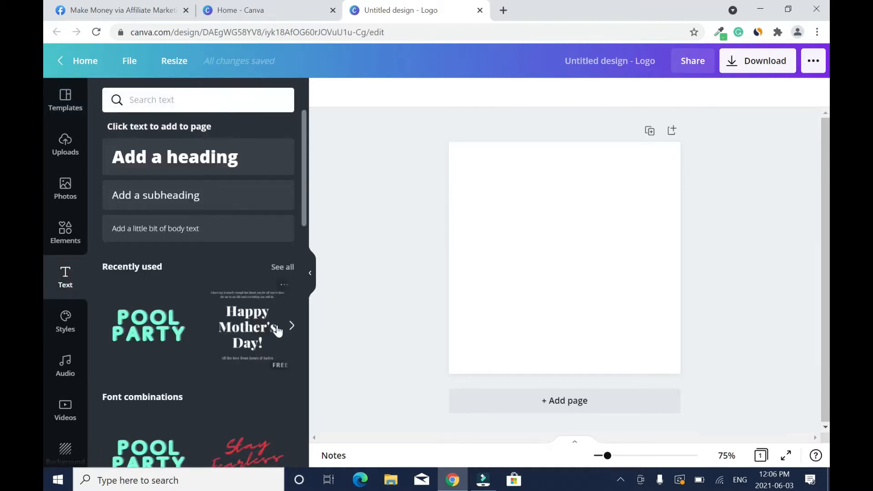
{"action": "left_click", "coordinate": [142, 331]}
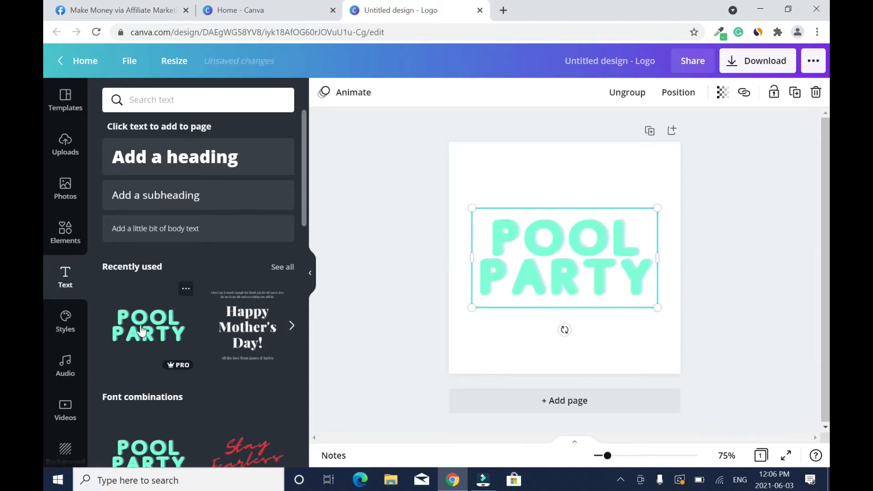
{"action": "left_click", "coordinate": [583, 237]}
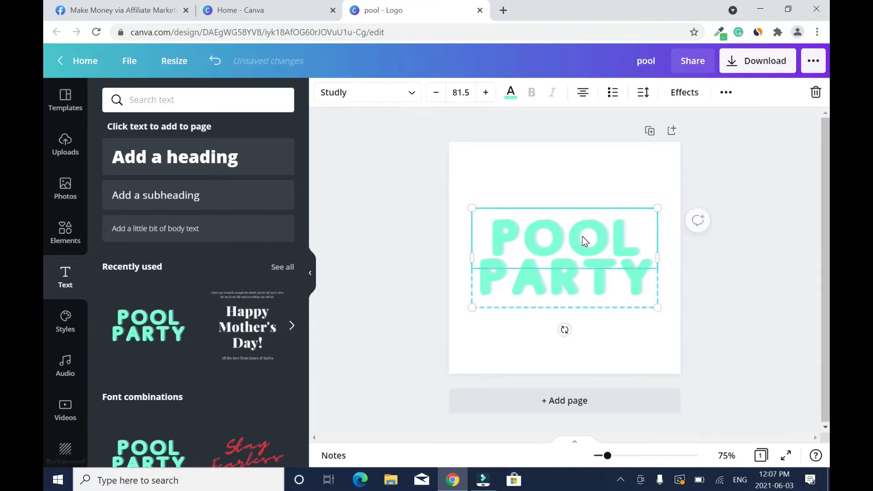
{"action": "left_click", "coordinate": [816, 92]}
{"action": "left_click", "coordinate": [788, 127]}
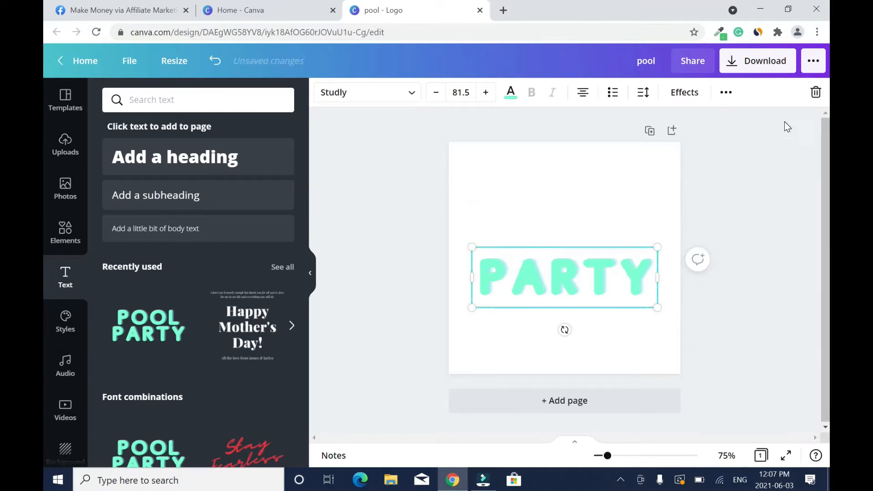
Step: Replace "PARTY" with "BLOGSDOM", shrink it to fit on one line and place it at the page's centre
{"action": "double_click", "coordinate": [585, 268]}
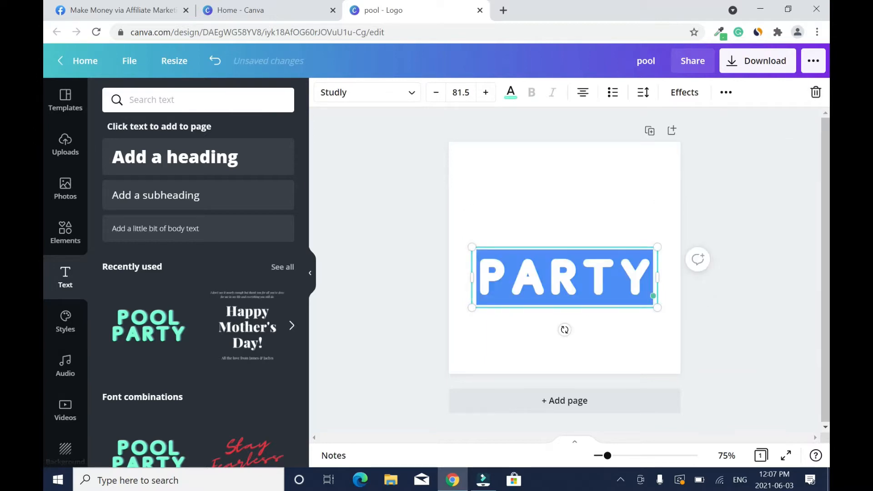
{"action": "type", "text": "BLOGS DOM"}
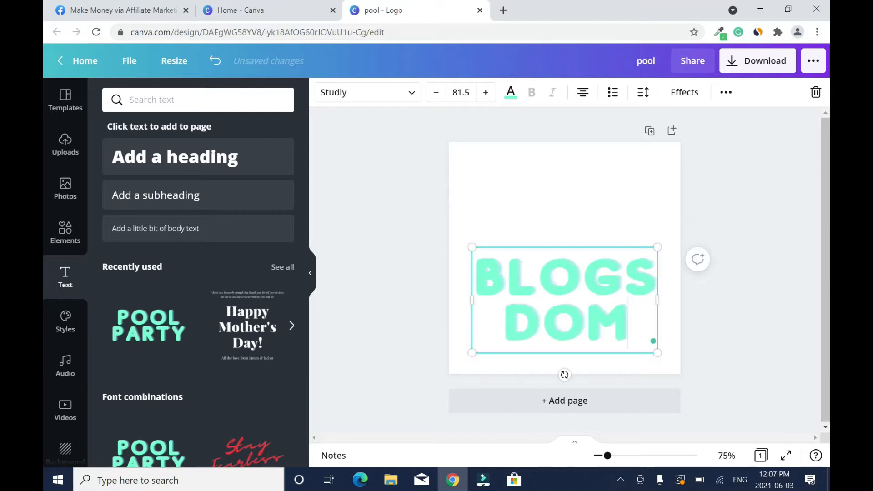
{"action": "left_click_drag", "start_coordinate": [660, 352], "coordinate": [629, 336]}
{"action": "mouse_move", "coordinate": [628, 294]}
{"action": "left_mouse_down"}
{"action": "mouse_move", "coordinate": [675, 273]}
{"action": "mouse_move", "coordinate": [770, 272]}
{"action": "mouse_move", "coordinate": [637, 280]}
{"action": "left_mouse_up"}
{"action": "left_click_drag", "start_coordinate": [577, 282], "coordinate": [587, 258]}
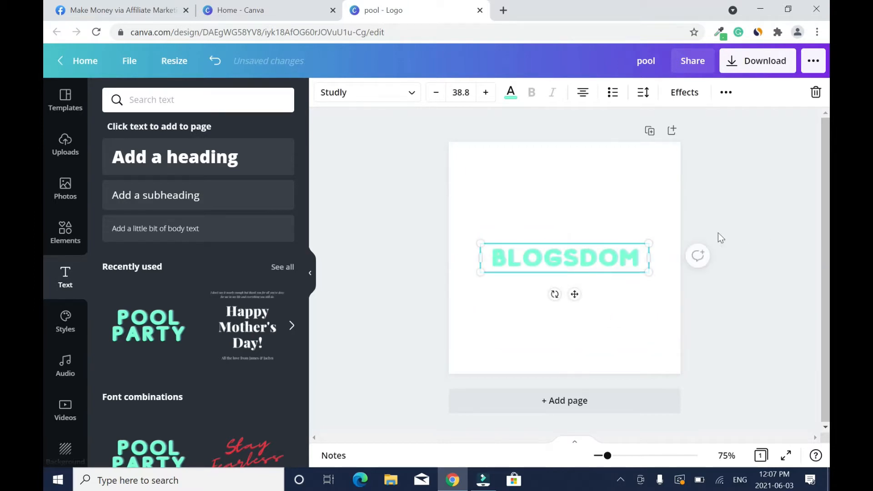
Step: Apply the Curve shape to BLOGSDOM, bend it into a downward-bulging arc and reposition it just below the page's centre
{"action": "left_click", "coordinate": [687, 93]}
{"action": "scroll", "coordinate": [303, 399], "scroll_direction": "down", "scroll_amount": 3}
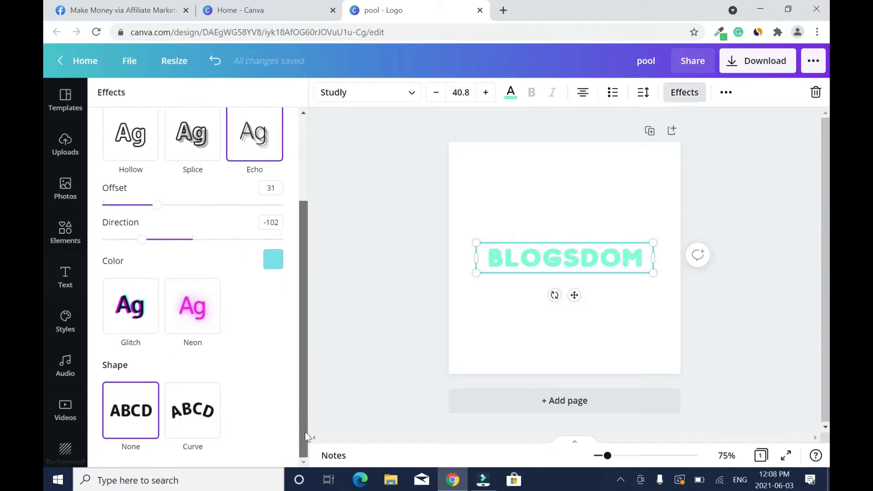
{"action": "left_click", "coordinate": [203, 425]}
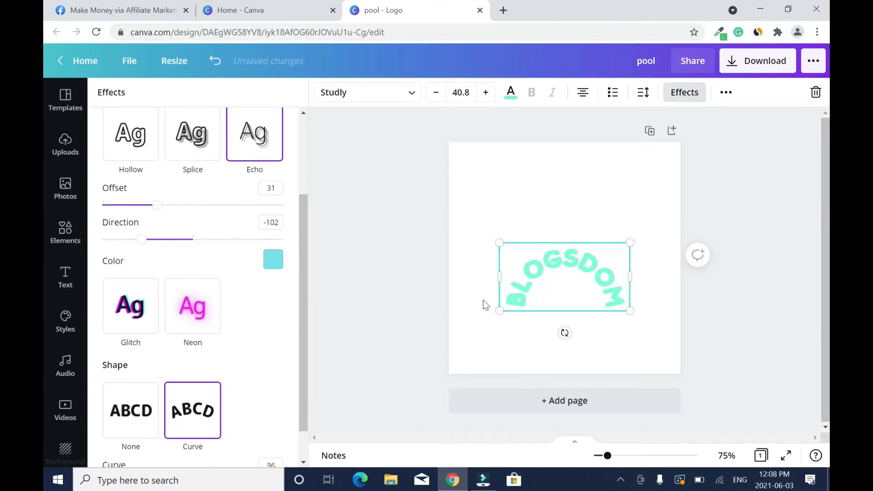
{"action": "scroll", "coordinate": [304, 373], "scroll_direction": "down", "scroll_amount": 1}
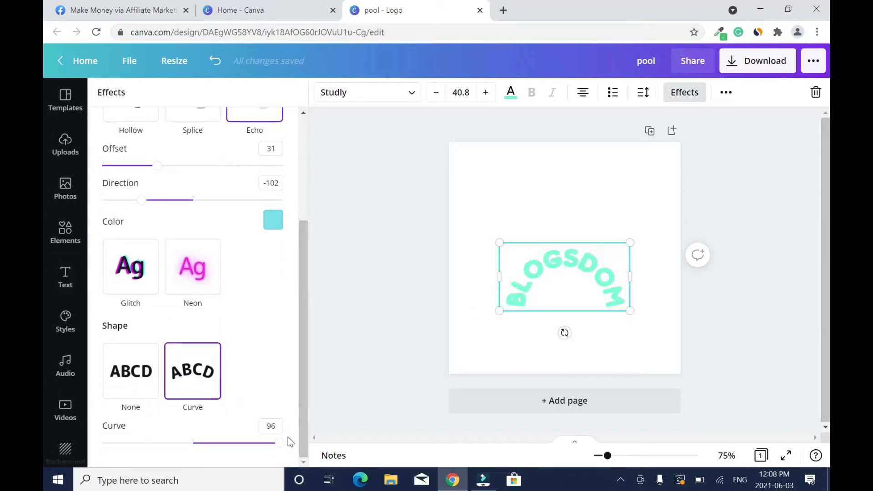
{"action": "left_click_drag", "start_coordinate": [276, 442], "coordinate": [142, 394]}
{"action": "left_click_drag", "start_coordinate": [592, 262], "coordinate": [595, 273]}
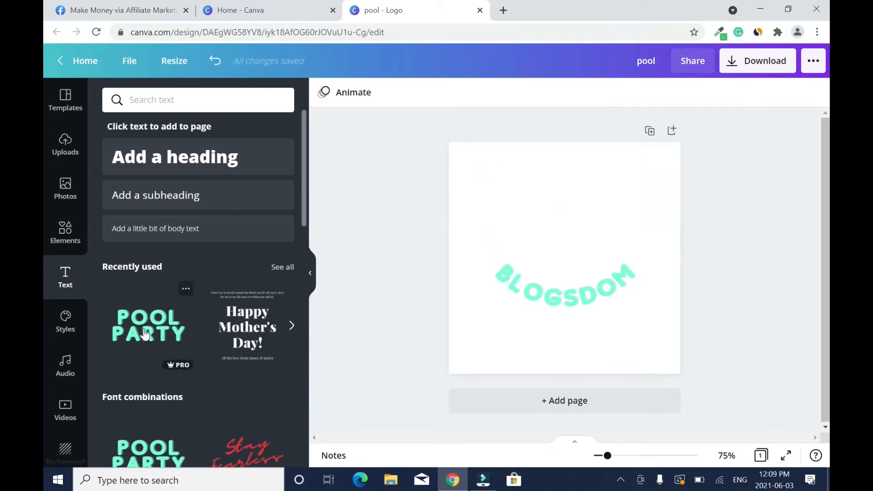
Step: Add another "POOL PARTY" text combination above BLOGSDOM and delete its "POOL" element
{"action": "left_click", "coordinate": [145, 333]}
{"action": "left_click_drag", "start_coordinate": [574, 229], "coordinate": [578, 185]}
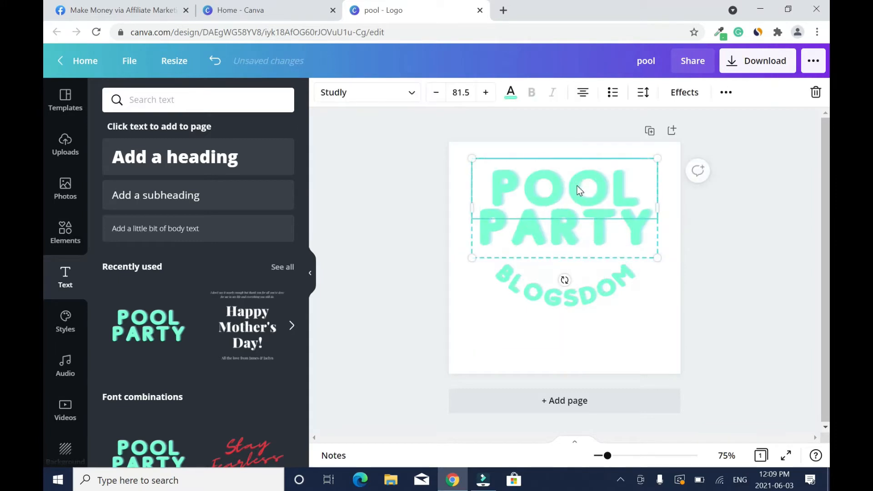
{"action": "double_click", "coordinate": [580, 190]}
{"action": "left_click", "coordinate": [817, 93]}
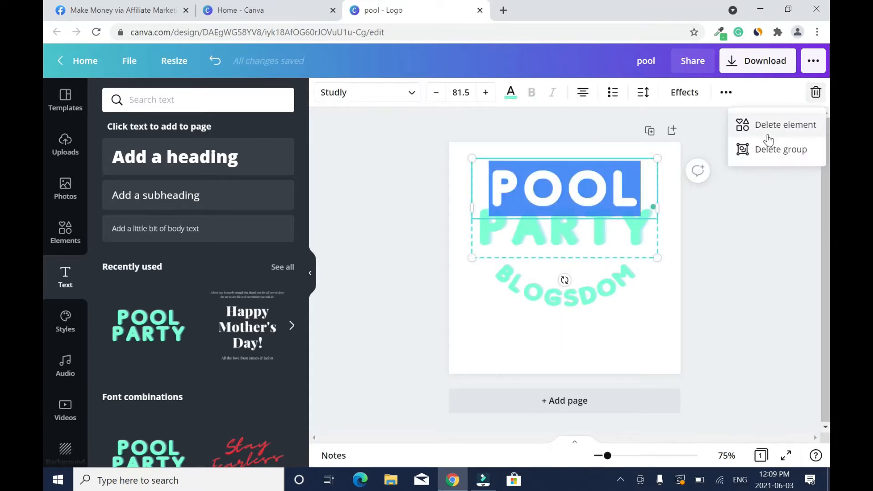
{"action": "left_click", "coordinate": [764, 122]}
Step: Replace the new "PARTY" text with "B", enlarge it to size 156 and centre it directly above the curved BLOGSDOM
{"action": "double_click", "coordinate": [587, 218]}
{"action": "type", "text": "B"}
{"action": "left_click_drag", "start_coordinate": [657, 228], "coordinate": [564, 250]}
{"action": "left_click_drag", "start_coordinate": [596, 224], "coordinate": [642, 168]}
{"action": "left_click_drag", "start_coordinate": [594, 227], "coordinate": [565, 249]}
{"action": "left_click", "coordinate": [402, 218]}
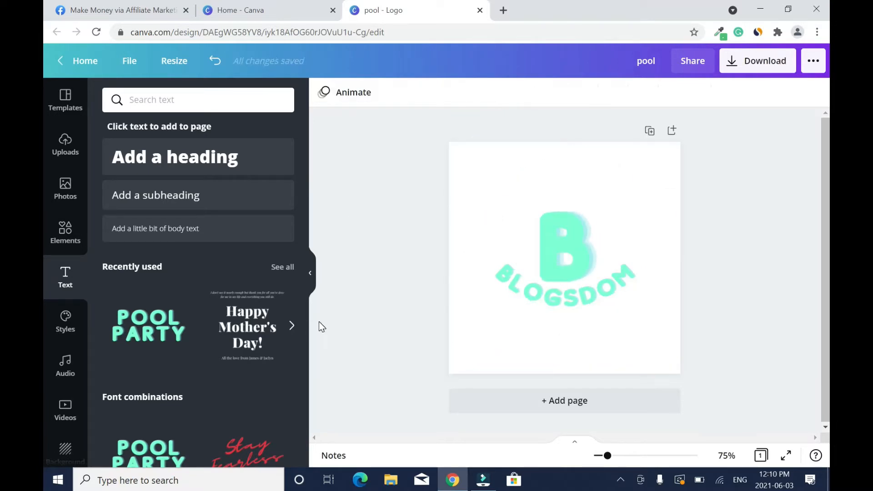
Step: Add the "Happy Mother's Day!" text combination and delete its small lines above and below the heading
{"action": "left_click", "coordinate": [246, 334]}
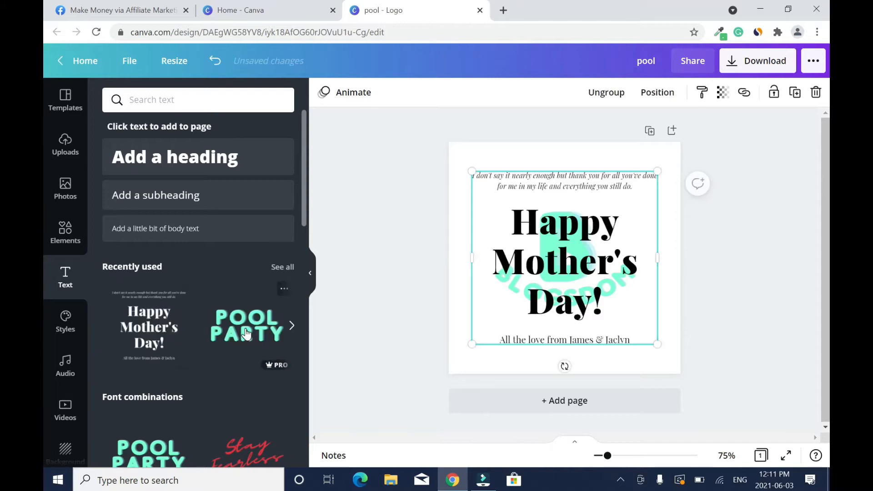
{"action": "left_click", "coordinate": [562, 178]}
{"action": "left_click", "coordinate": [817, 93]}
{"action": "left_click", "coordinate": [791, 129]}
{"action": "left_click", "coordinate": [614, 340]}
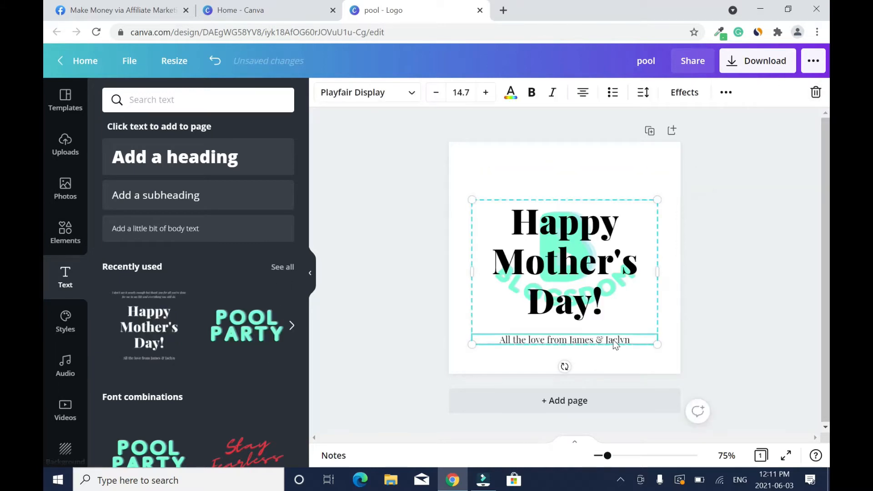
{"action": "left_click", "coordinate": [816, 93]}
Step: Shrink the "Happy Mother's Day!" heading to size 20.5 and position it centred beneath BLOGSDOM
{"action": "left_click_drag", "start_coordinate": [658, 200], "coordinate": [540, 277]}
{"action": "left_click_drag", "start_coordinate": [506, 300], "coordinate": [546, 310]}
{"action": "left_click", "coordinate": [578, 325]}
{"action": "left_click_drag", "start_coordinate": [580, 339], "coordinate": [546, 309]}
Step: Replace the small heading's text with "Make Money Onlive - Affiliate Marketing"
{"action": "type", "text": "Make Money On"}
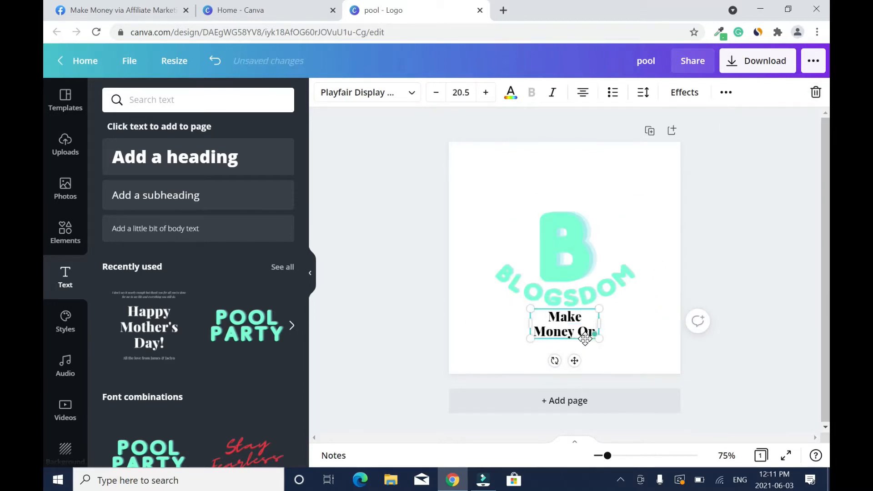
{"action": "type", "text": "live via A"}
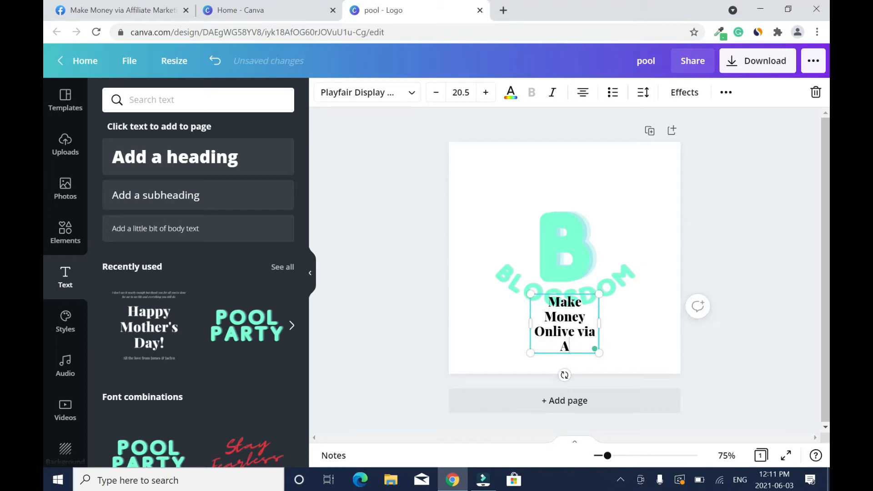
{"action": "key", "text": "BackSpace"}
{"action": "key", "text": "BackSpace"}
{"action": "key", "text": "BackSpace"}
{"action": "key", "text": "BackSpace"}
{"action": "key", "text": "BackSpace"}
{"action": "type", "text": "- Affiliate Marketing"}
Step: Fit the tagline on a single line at size 12 and centre it beneath BLOGSDOM
{"action": "left_click_drag", "start_coordinate": [600, 324], "coordinate": [619, 323]}
{"action": "left_click_drag", "start_coordinate": [619, 329], "coordinate": [676, 330]}
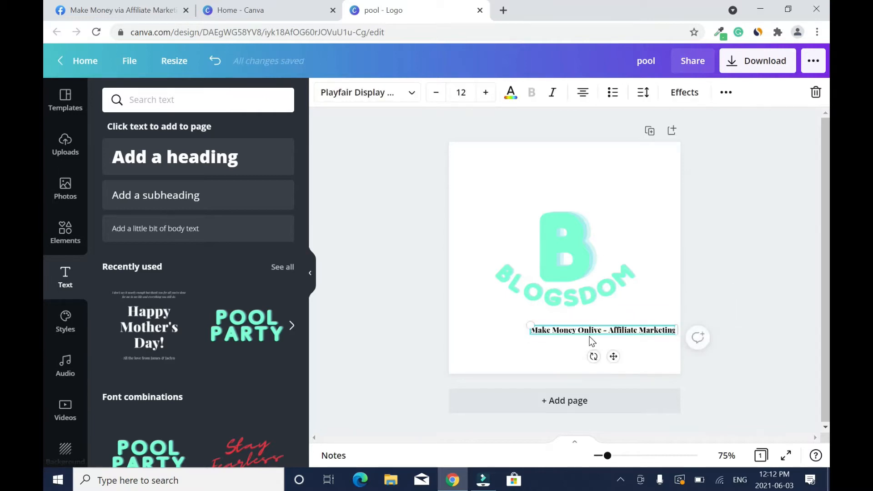
{"action": "left_click_drag", "start_coordinate": [592, 341], "coordinate": [552, 341]}
{"action": "left_click", "coordinate": [777, 263]}
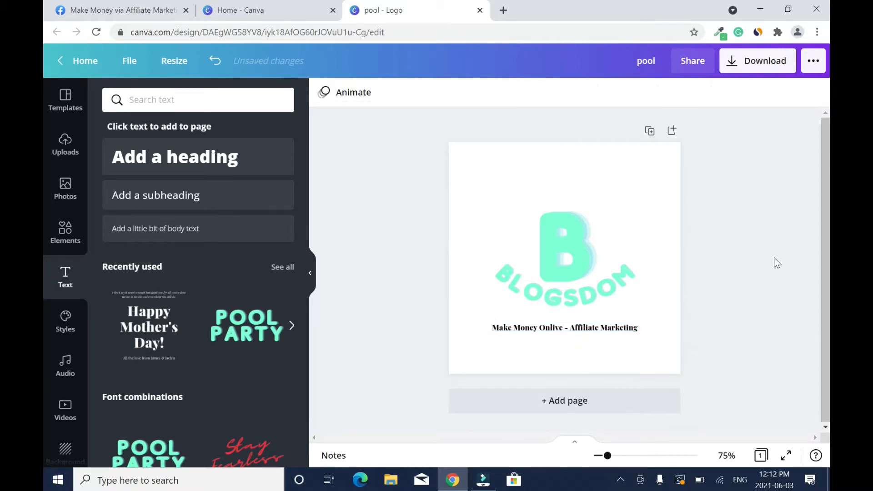
Step: Correct the tagline to "Make Money Online - Affiliate Marketing", recentre it and move it up close to BLOGSDOM
{"action": "double_click", "coordinate": [567, 326]}
{"action": "left_click_drag", "start_coordinate": [639, 329], "coordinate": [609, 325]}
{"action": "left_click", "coordinate": [753, 242]}
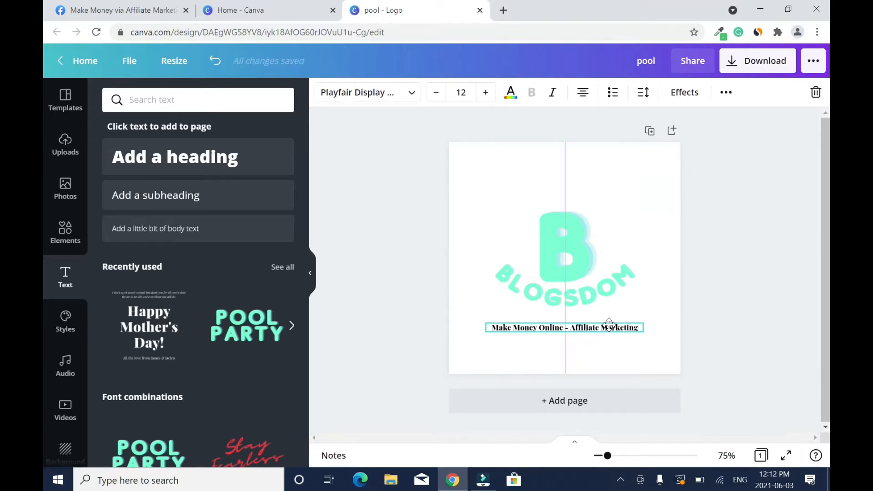
{"action": "left_click", "coordinate": [732, 277]}
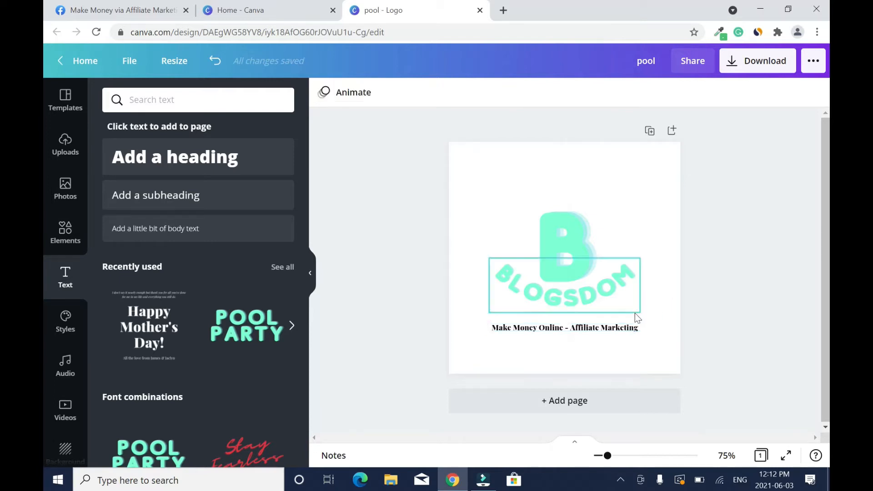
{"action": "left_click_drag", "start_coordinate": [632, 328], "coordinate": [633, 317]}
{"action": "left_click", "coordinate": [737, 291]}
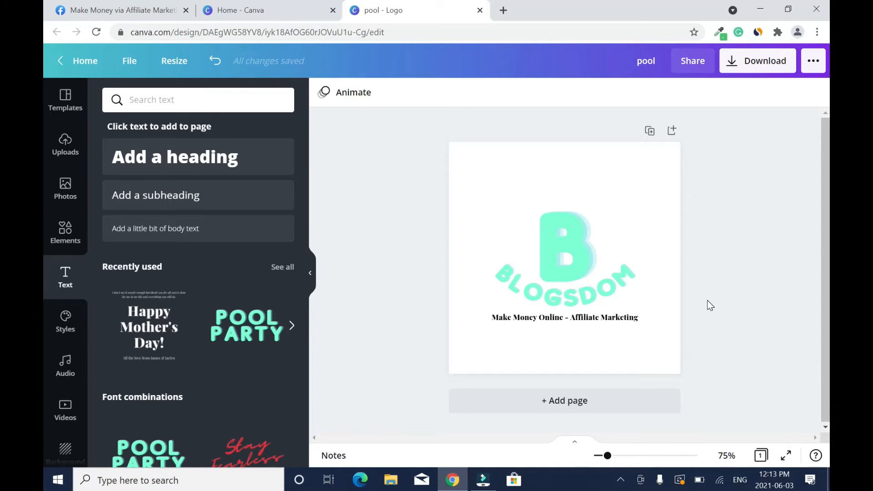
Step: Set the page background to the dark blue default colour
{"action": "left_click", "coordinate": [574, 169]}
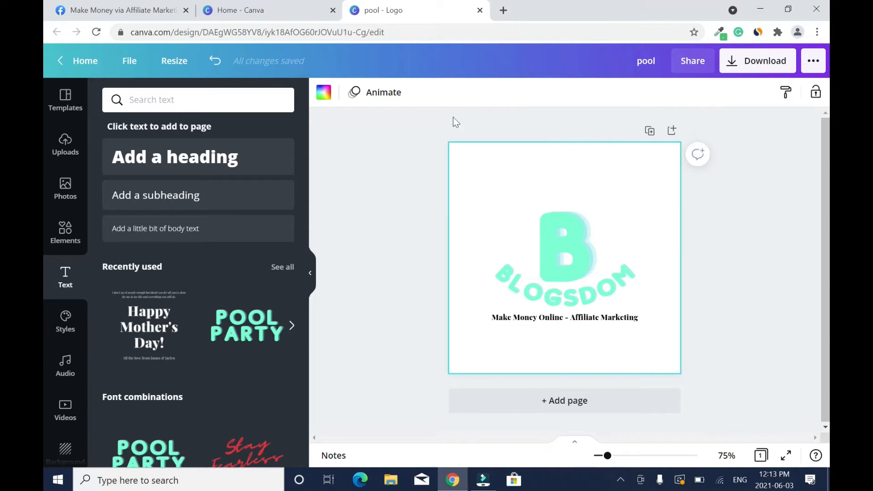
{"action": "left_click", "coordinate": [324, 93]}
{"action": "left_click", "coordinate": [280, 353]}
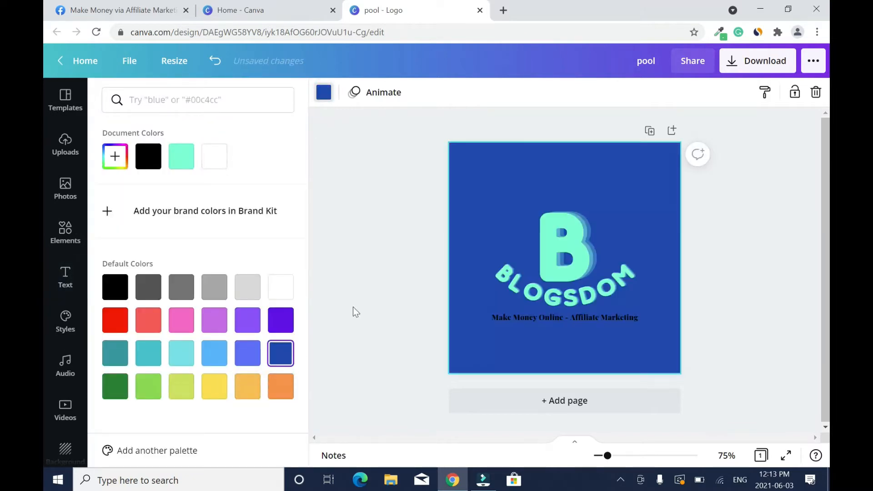
{"action": "left_click", "coordinate": [392, 241]}
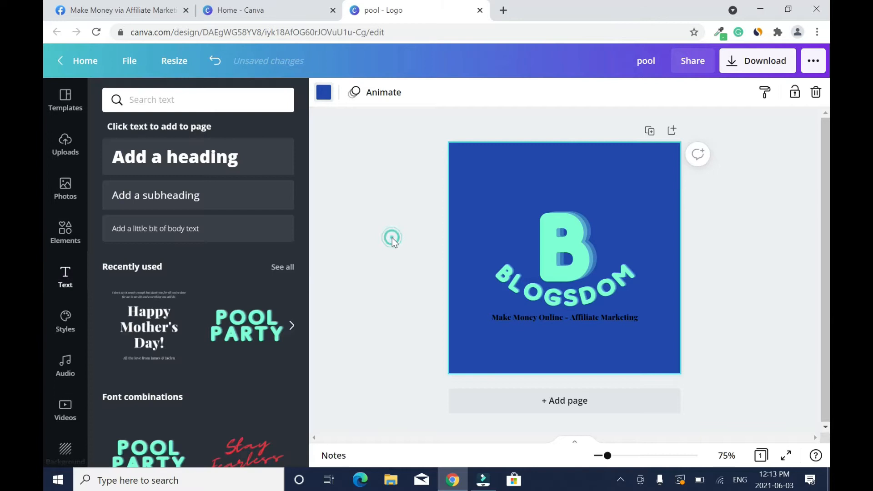
Step: Change the tagline's text colour to white
{"action": "double_click", "coordinate": [591, 317]}
{"action": "left_click", "coordinate": [511, 92]}
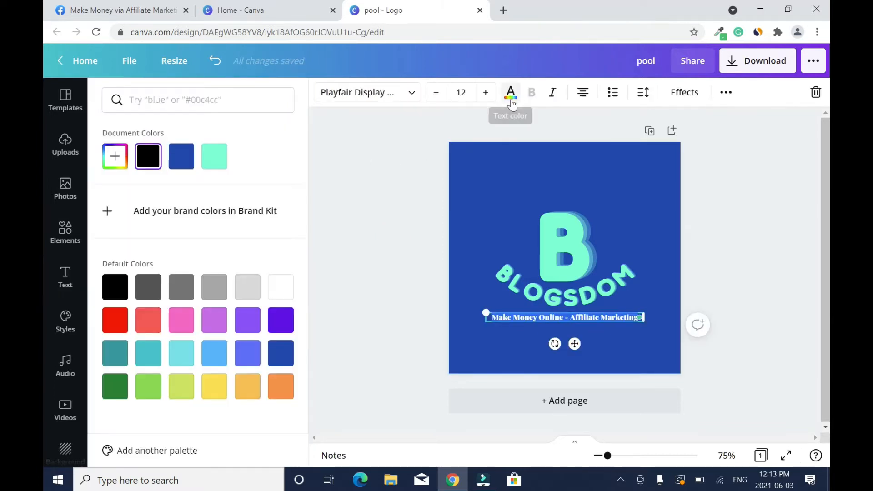
{"action": "left_click", "coordinate": [285, 284]}
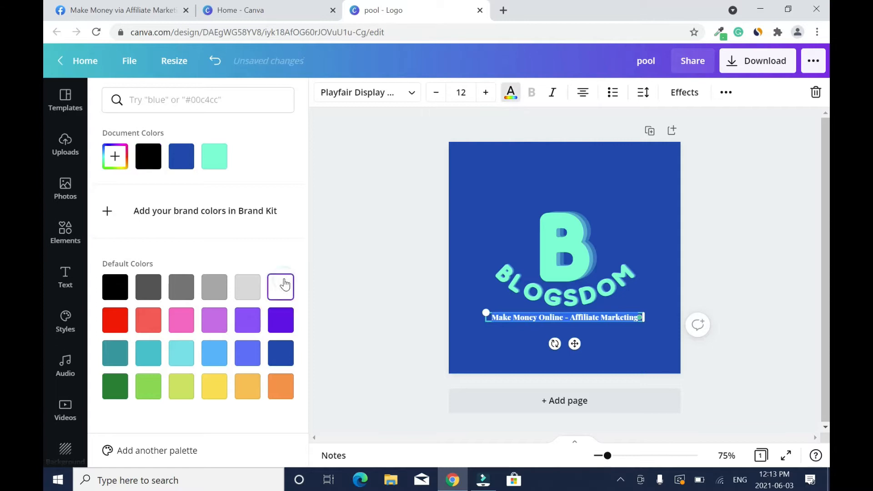
{"action": "left_click", "coordinate": [372, 221]}
Step: Change the large letter B's text colour to white
{"action": "left_click", "coordinate": [601, 230]}
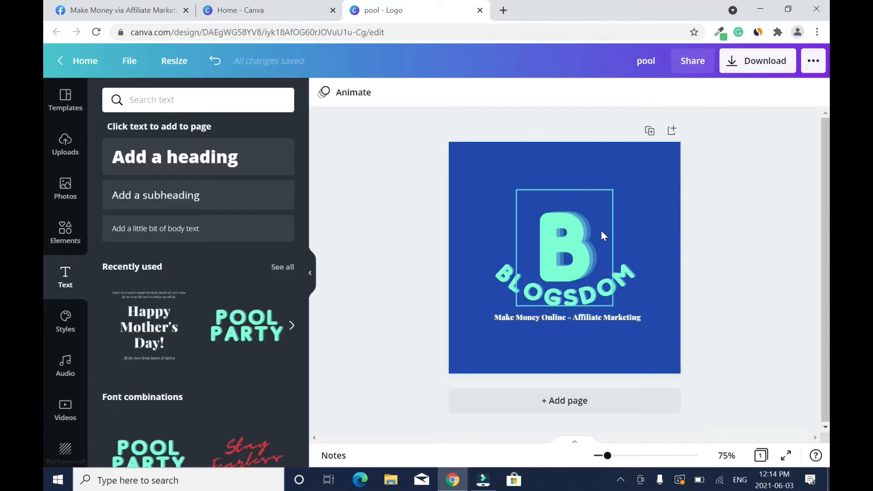
{"action": "left_click", "coordinate": [510, 94]}
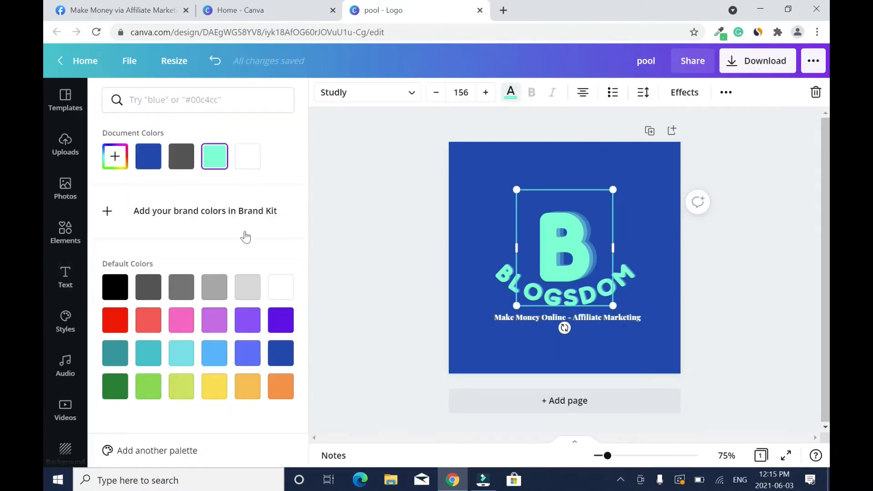
{"action": "left_click", "coordinate": [284, 289]}
{"action": "key", "text": "Escape"}
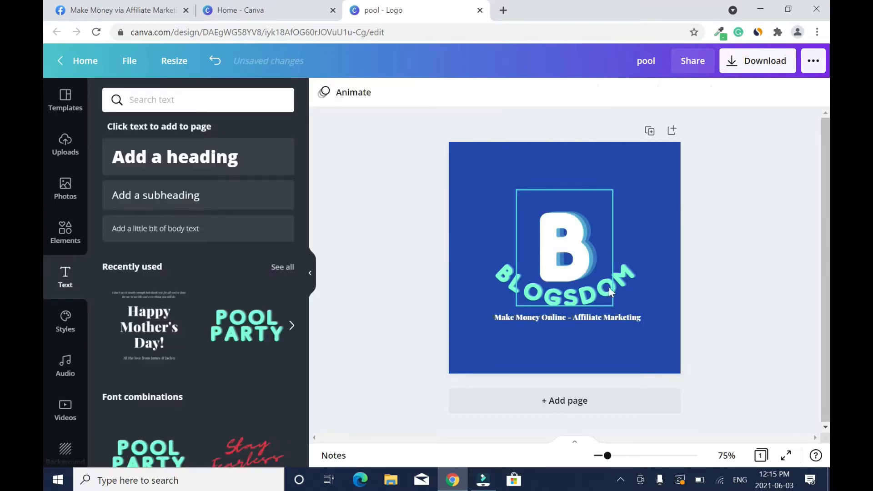
Step: Change the curved BLOGSDOM text's colour to the yellow default colour
{"action": "left_click", "coordinate": [605, 291]}
{"action": "left_click", "coordinate": [511, 93]}
{"action": "left_click", "coordinate": [214, 386]}
Step: Enlarge the letter B to font size 221 and recentre it just above the curved BLOGSDOM text
{"action": "left_click", "coordinate": [591, 250]}
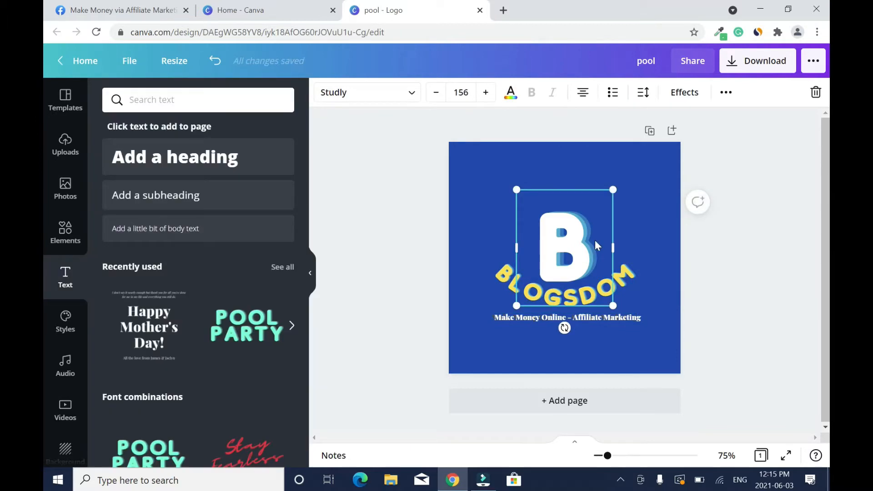
{"action": "left_click_drag", "start_coordinate": [614, 190], "coordinate": [652, 143]}
{"action": "left_click_drag", "start_coordinate": [602, 204], "coordinate": [584, 213]}
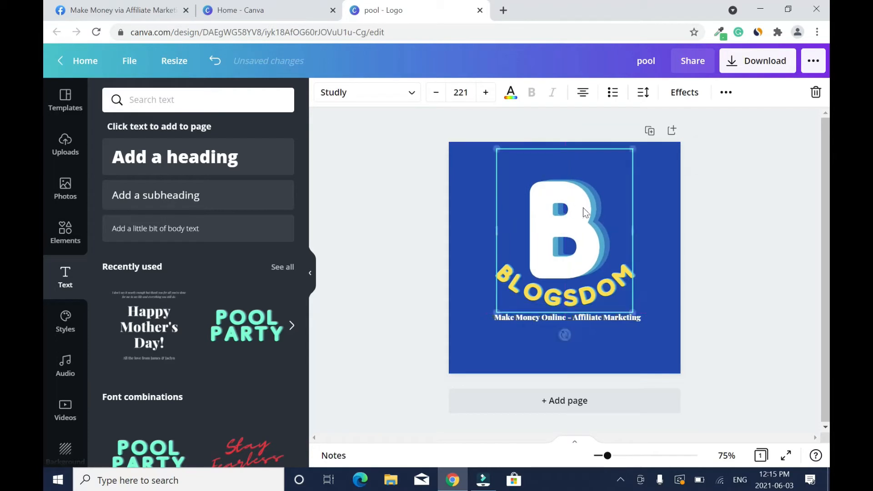
{"action": "left_click", "coordinate": [789, 208]}
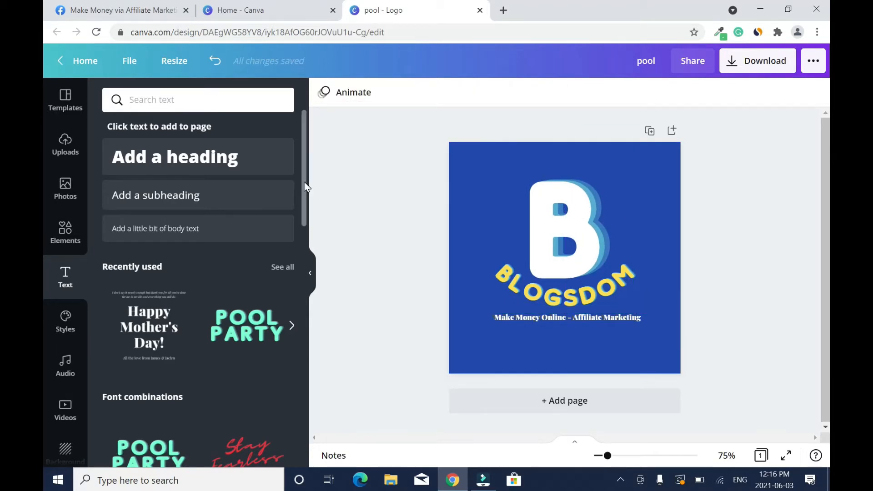
{"action": "left_click_drag", "start_coordinate": [304, 182], "coordinate": [317, 127]}
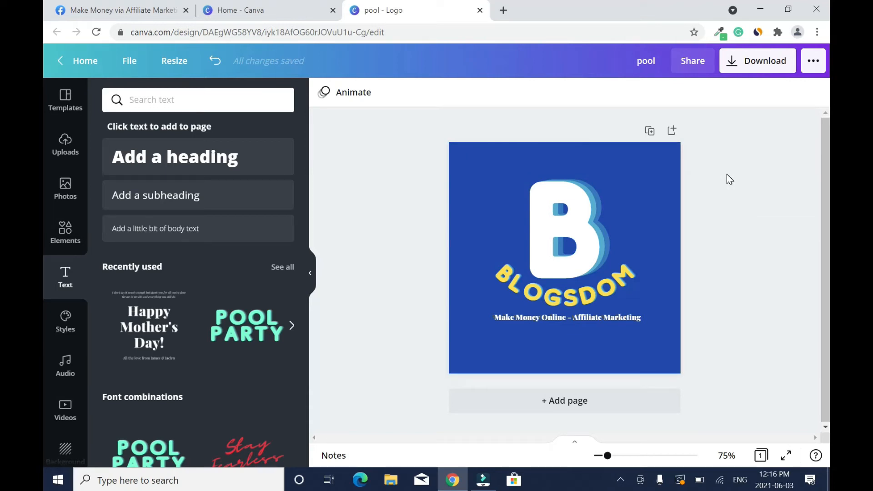
Step: Name the design "Blogsdom - Make Money Online & Affiliate Marketing - FB" and download it as a PNG
{"action": "left_click", "coordinate": [646, 60]}
{"action": "type", "text": "Blogsdom - Make Money Onl"}
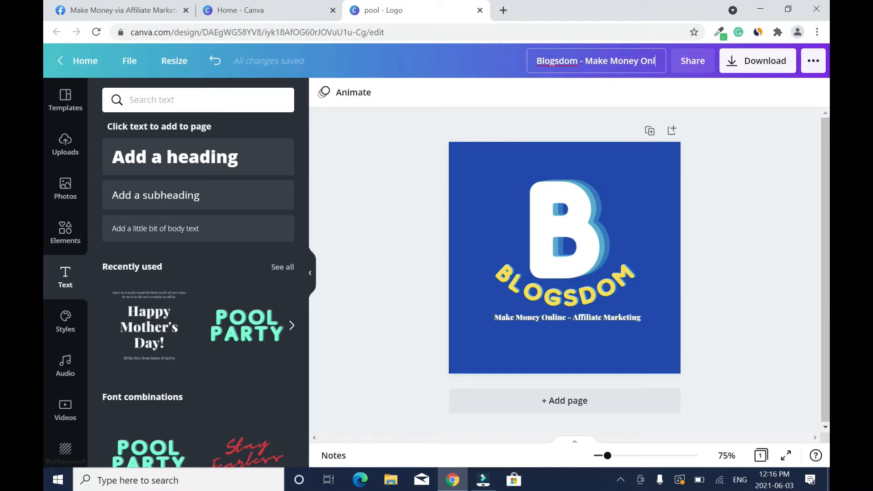
{"action": "type", "text": "ine & Affiliate Marketing"}
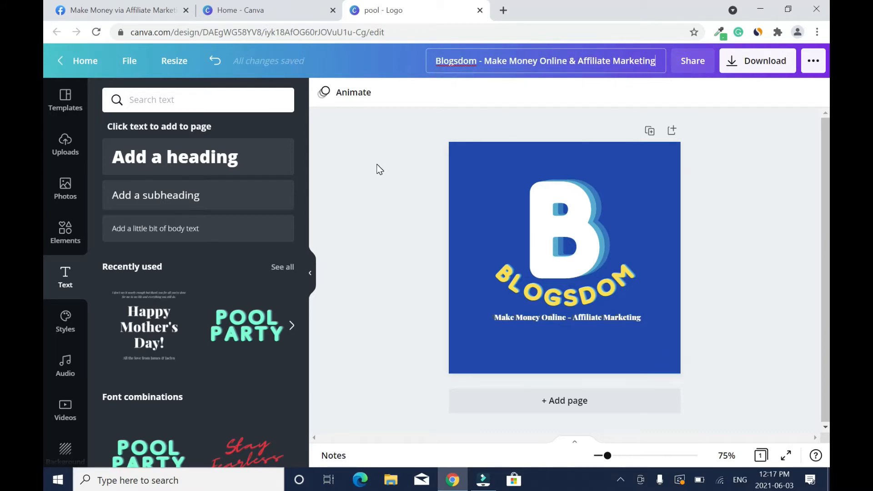
{"action": "type", "text": " - FB"}
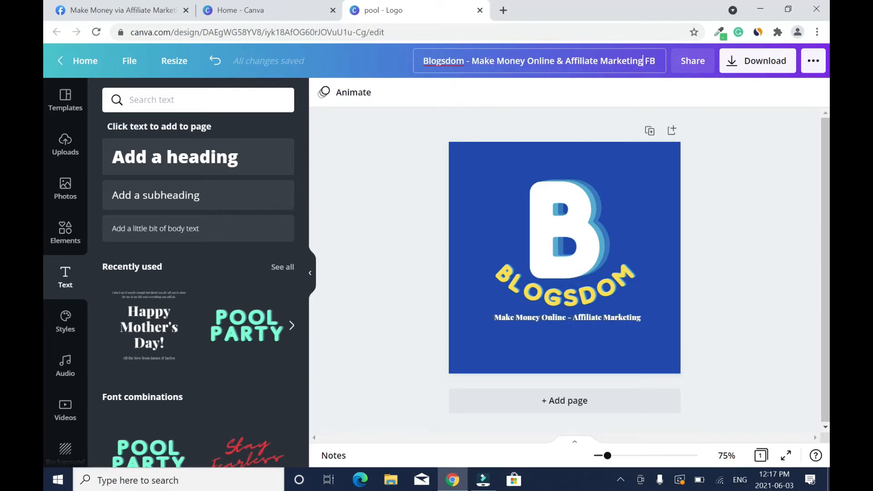
{"action": "left_click", "coordinate": [731, 62]}
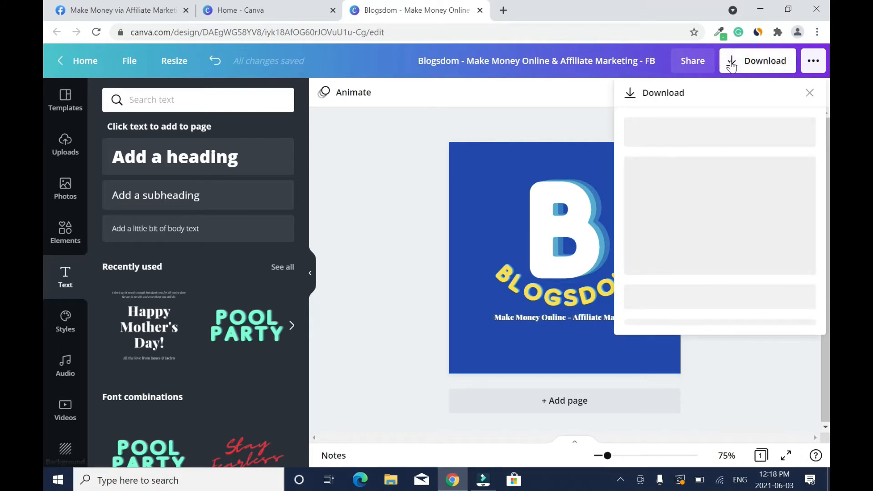
{"action": "left_click", "coordinate": [741, 270]}
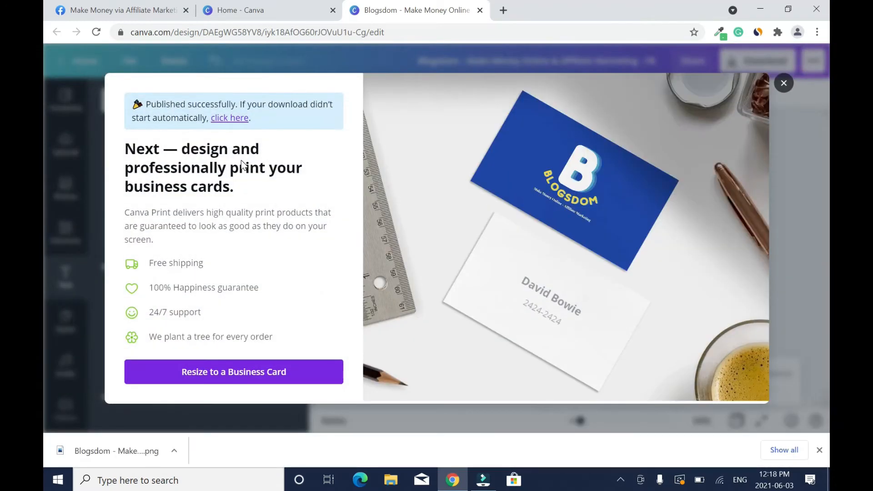
Step: Switch to the Facebook page and save the downloaded Blogsdom logo as its new profile picture
{"action": "left_click", "coordinate": [138, 11]}
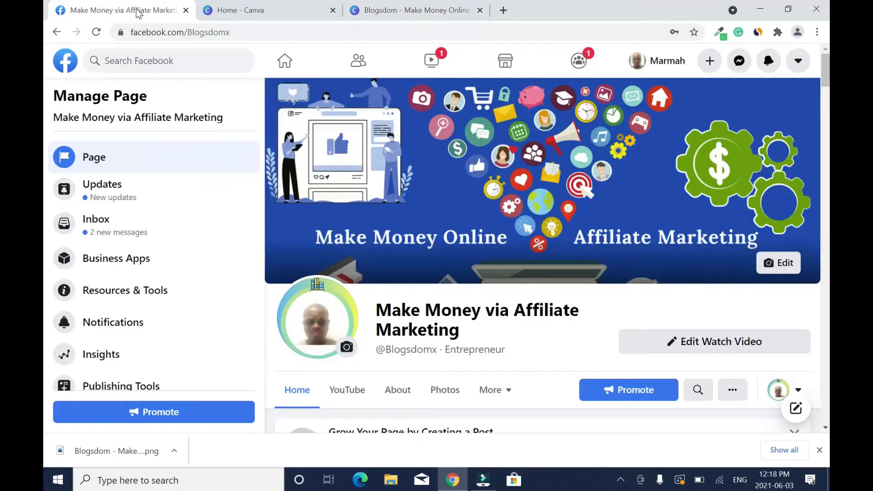
{"action": "left_click", "coordinate": [345, 350]}
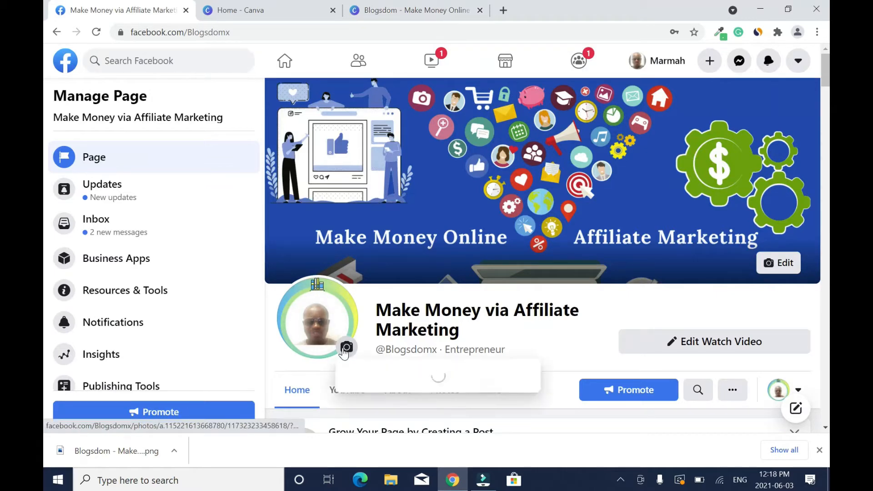
{"action": "left_click", "coordinate": [384, 404]}
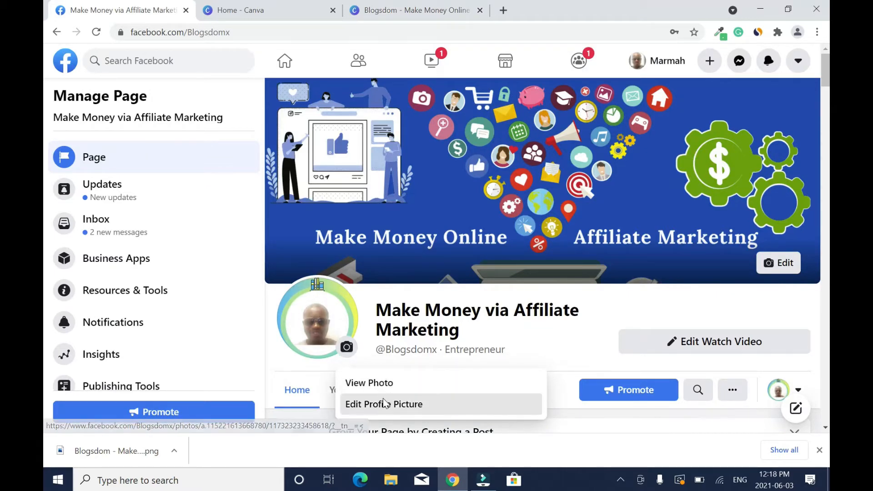
{"action": "left_click", "coordinate": [440, 158]}
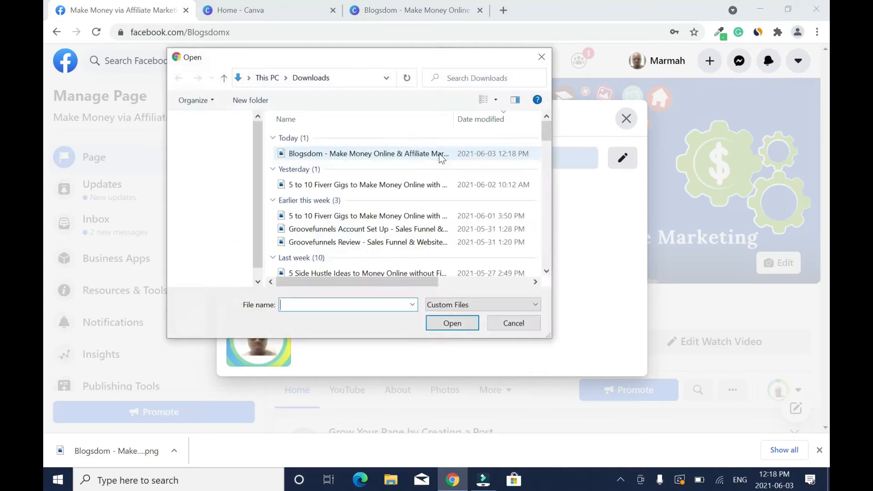
{"action": "left_click", "coordinate": [439, 155]}
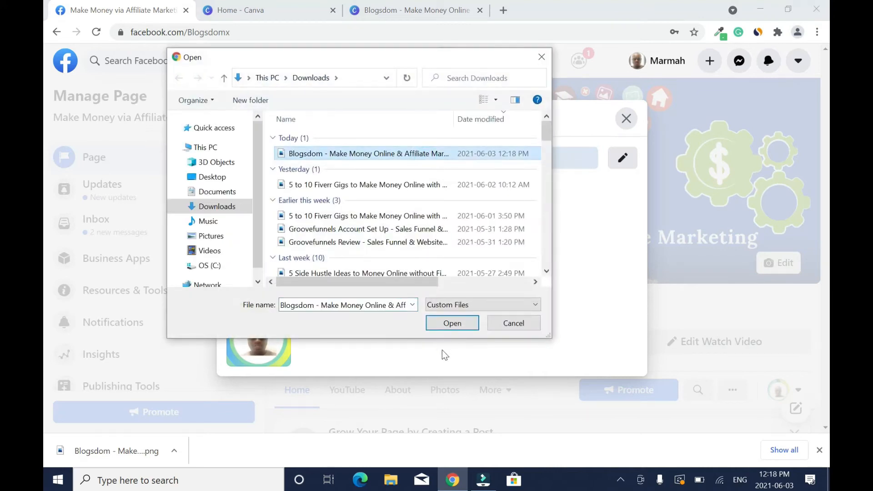
{"action": "left_click", "coordinate": [448, 324]}
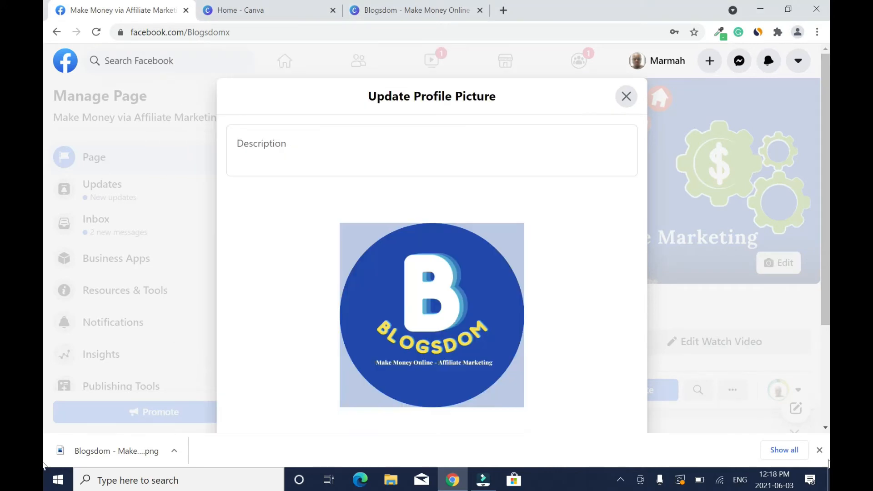
{"action": "left_click", "coordinate": [820, 451]}
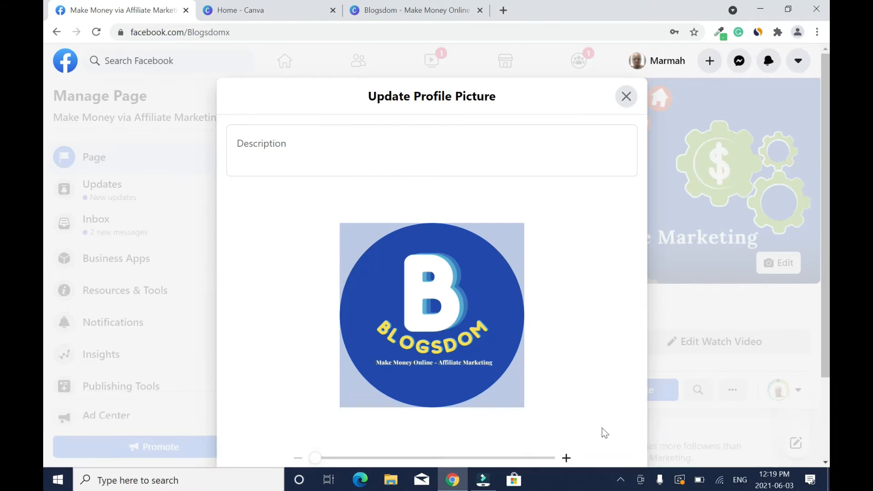
{"action": "scroll", "coordinate": [46, 336], "scroll_direction": "down", "scroll_amount": 2}
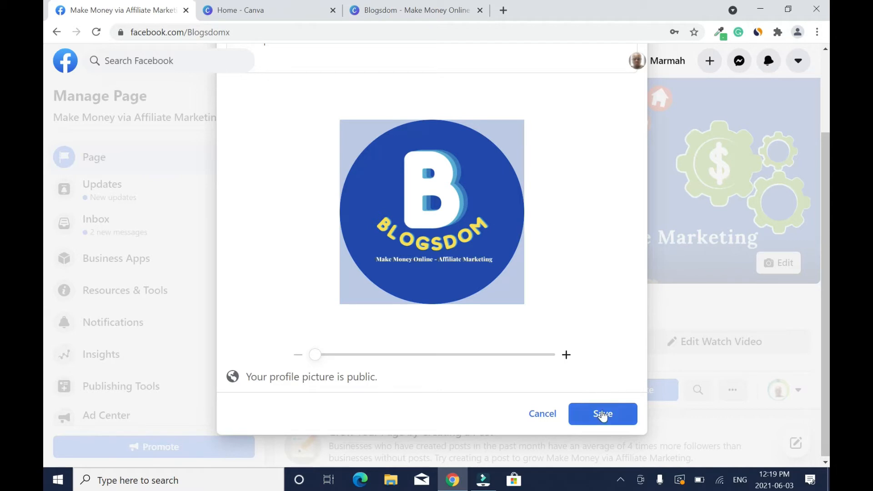
{"action": "left_click", "coordinate": [603, 414]}
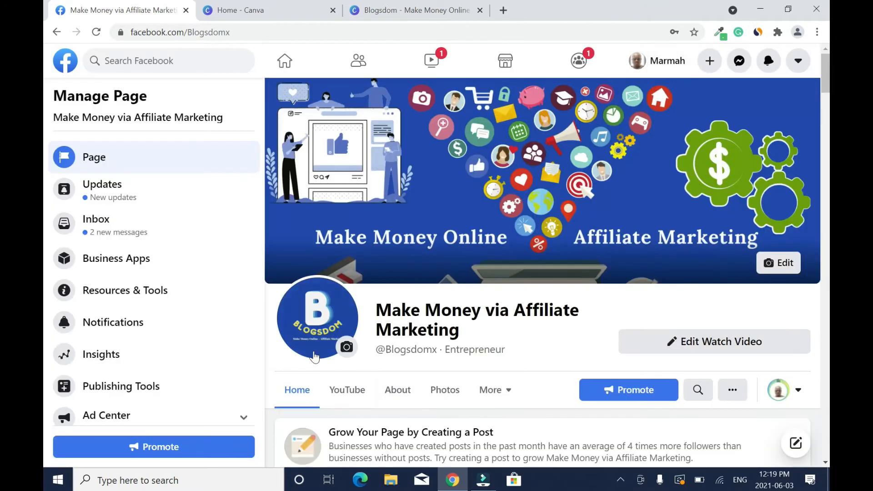
Step: Return to Canva, close the Blogsdom logo design and start a new blank logo design
{"action": "left_click", "coordinate": [408, 10]}
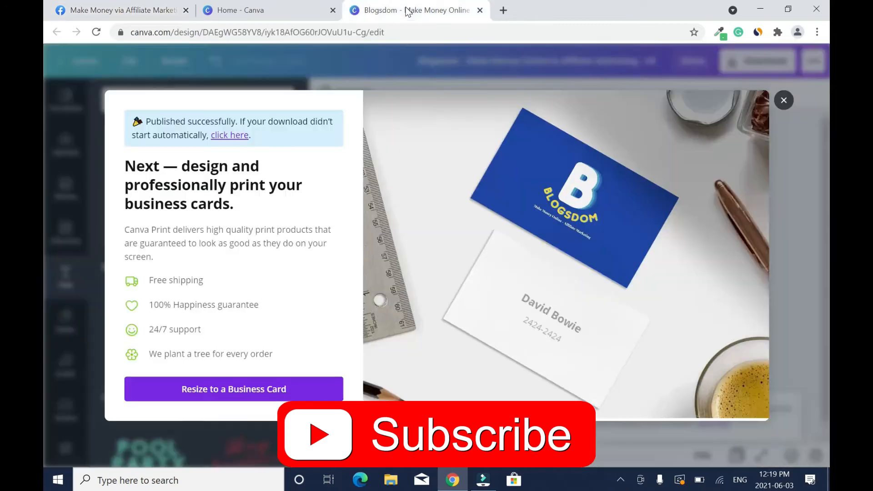
{"action": "left_click", "coordinate": [784, 100]}
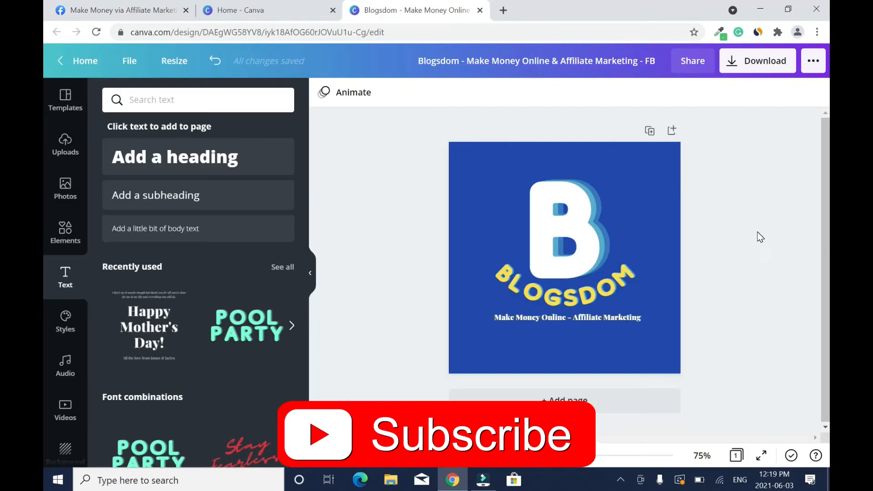
{"action": "left_click", "coordinate": [480, 10]}
{"action": "left_click", "coordinate": [415, 280]}
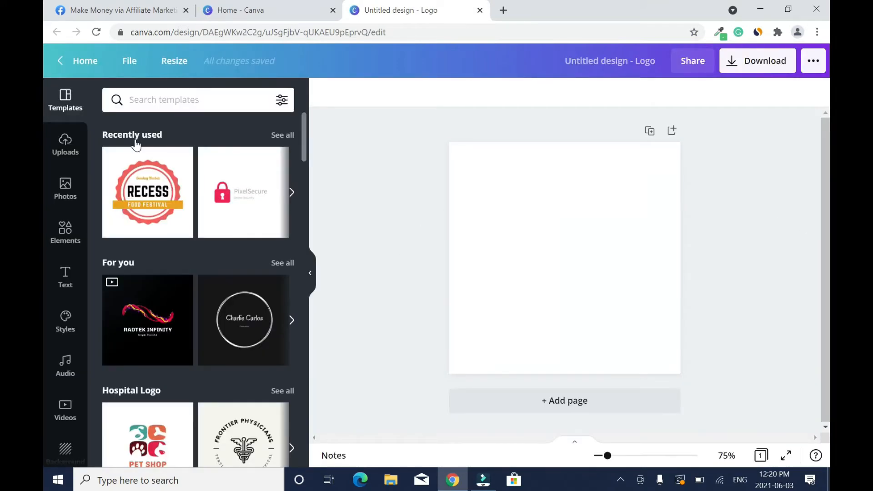
Step: Place the uploaded striped-background sunglasses portrait on the blank page and remove its background with Background Remover
{"action": "left_click", "coordinate": [68, 148]}
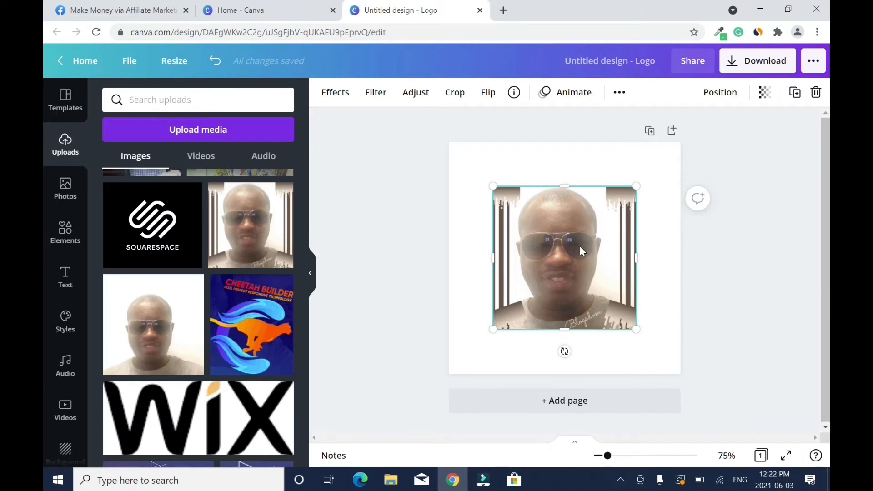
{"action": "left_click", "coordinate": [335, 92]}
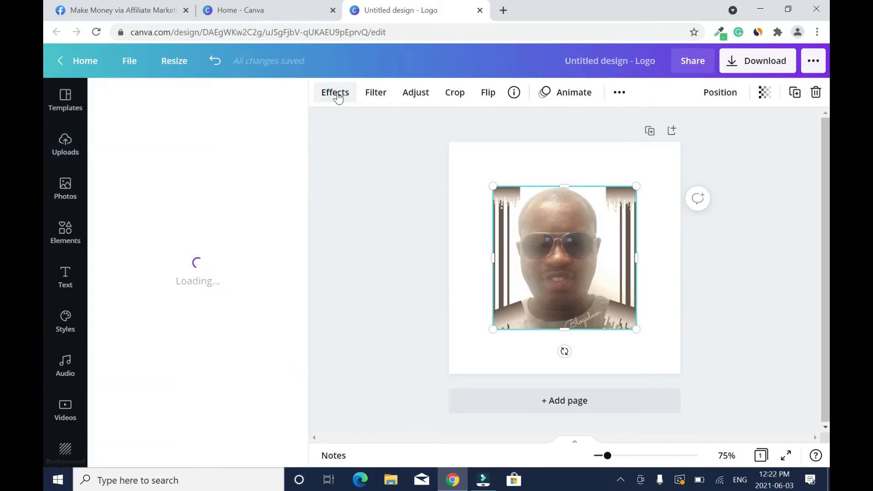
{"action": "left_click", "coordinate": [208, 134]}
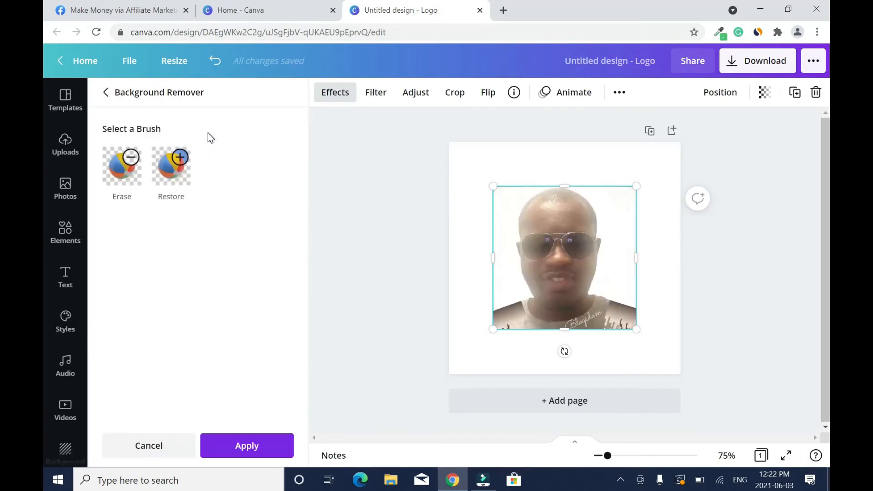
{"action": "left_click", "coordinate": [564, 237]}
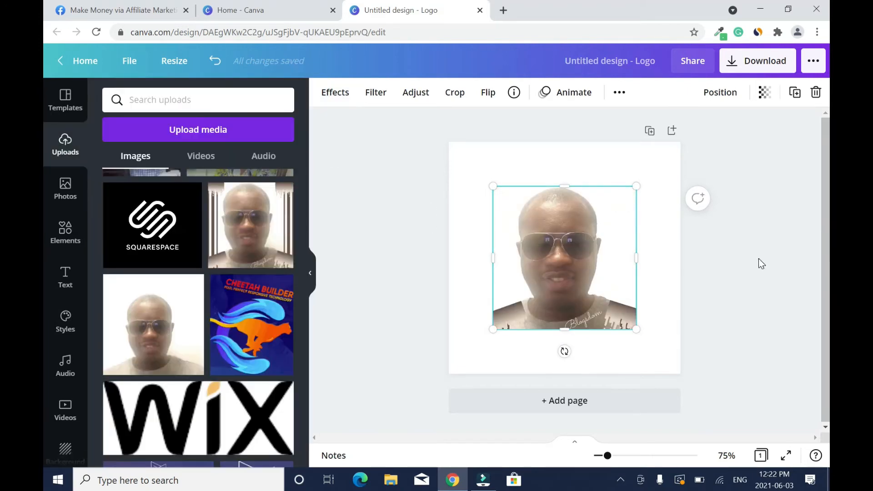
{"action": "left_click", "coordinate": [759, 258]}
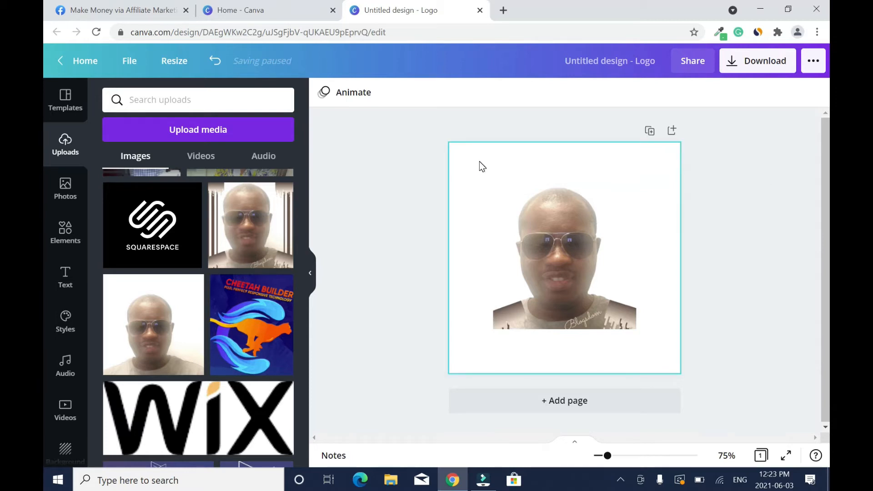
Step: Set the portrait design's page background to the dark blue default colour
{"action": "left_click", "coordinate": [466, 154]}
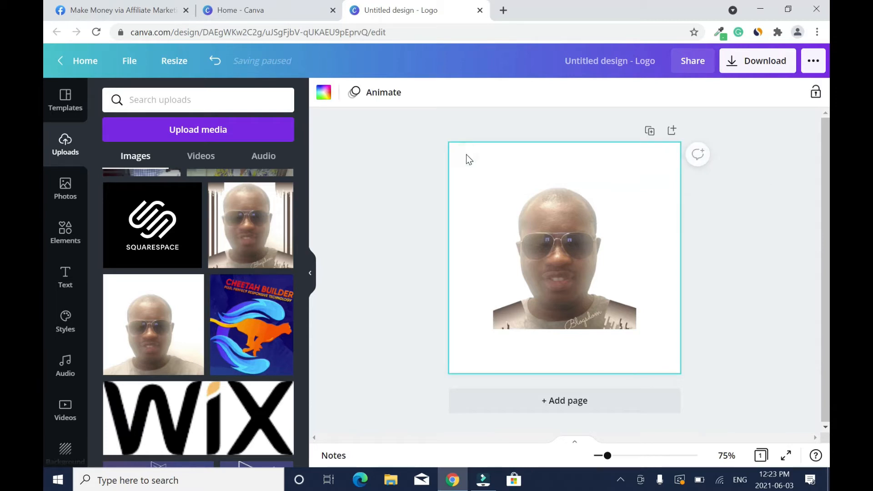
{"action": "left_click", "coordinate": [323, 94]}
{"action": "left_click", "coordinate": [280, 353]}
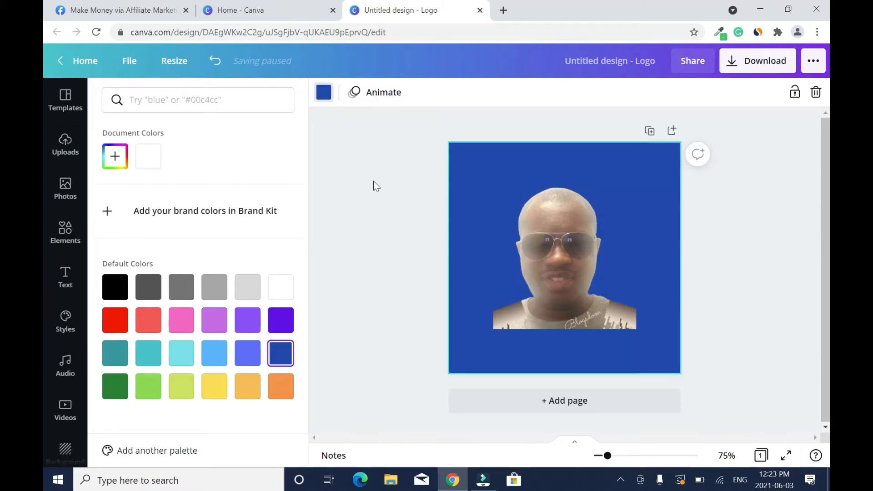
{"action": "left_click", "coordinate": [373, 181]}
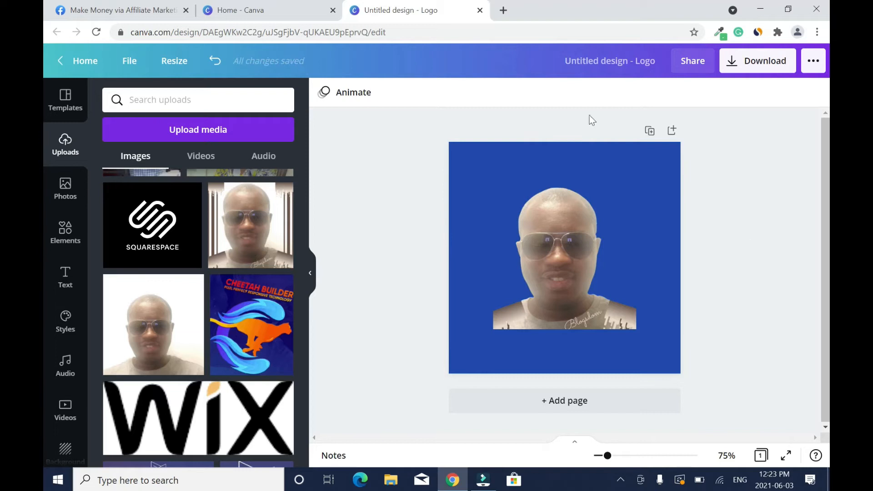
Step: Replace the portrait design's title with "Blogsdom"
{"action": "left_click", "coordinate": [627, 62]}
{"action": "key", "text": "BackSpace"}
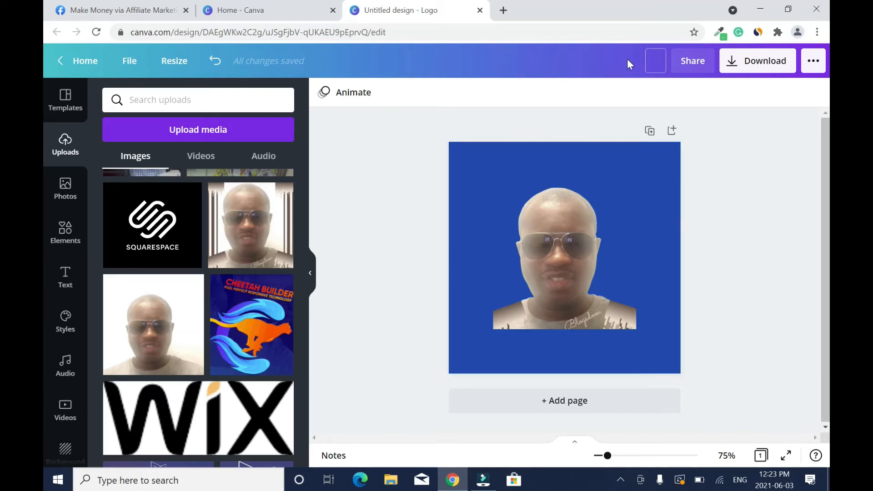
{"action": "type", "text": "Blogsdom"}
{"action": "left_click", "coordinate": [393, 180]}
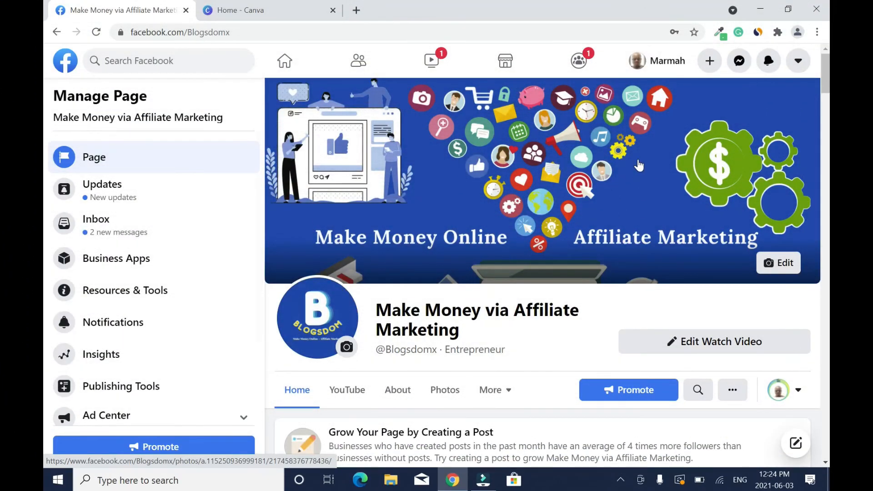
Step: Search the Canva home page for "facebook", open the Facebook Cover templates and browse them
{"action": "left_click", "coordinate": [249, 11]}
{"action": "left_click", "coordinate": [454, 65]}
{"action": "type", "text": "fa"}
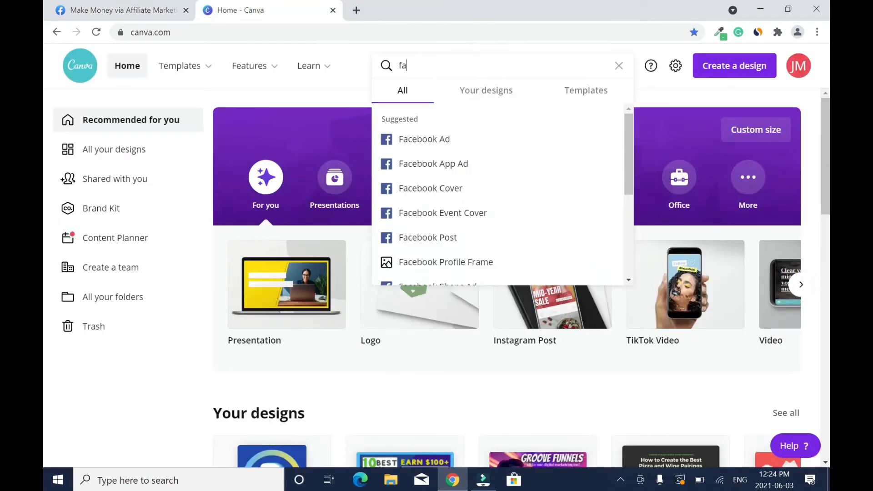
{"action": "type", "text": "cebook"}
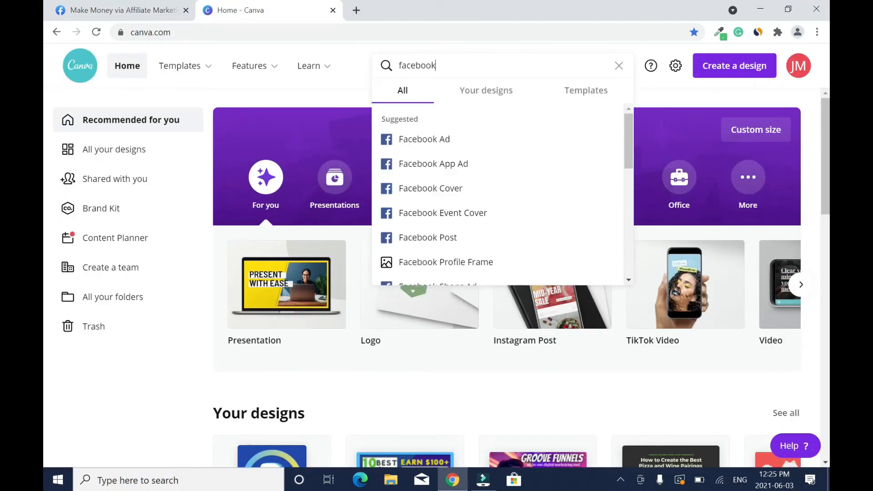
{"action": "left_click", "coordinate": [456, 195]}
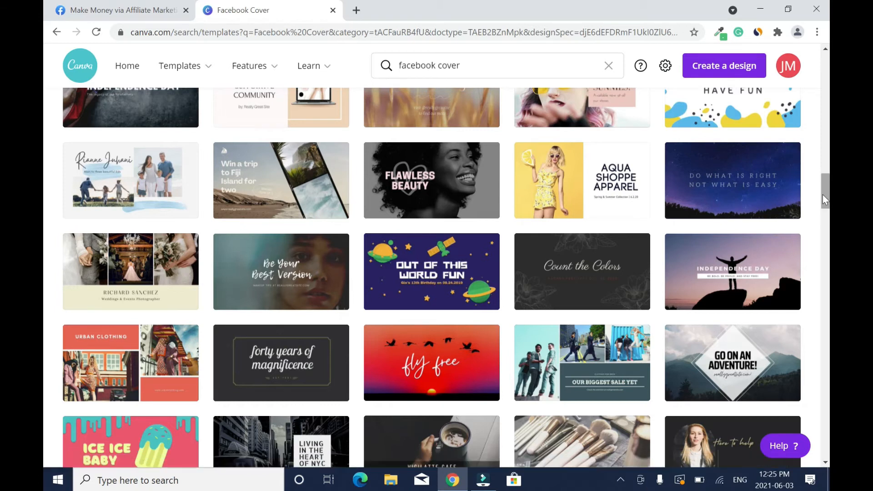
{"action": "left_click_drag", "start_coordinate": [828, 200], "coordinate": [825, 79]}
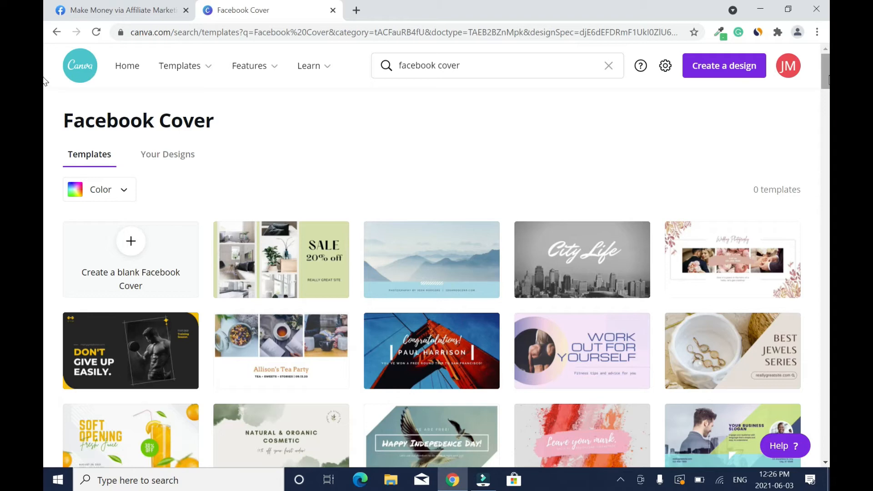
Step: Open the starry sky "Do What Is Right" Facebook Cover template and delete its text
{"action": "scroll", "coordinate": [45, 91], "scroll_direction": "down", "scroll_amount": 6}
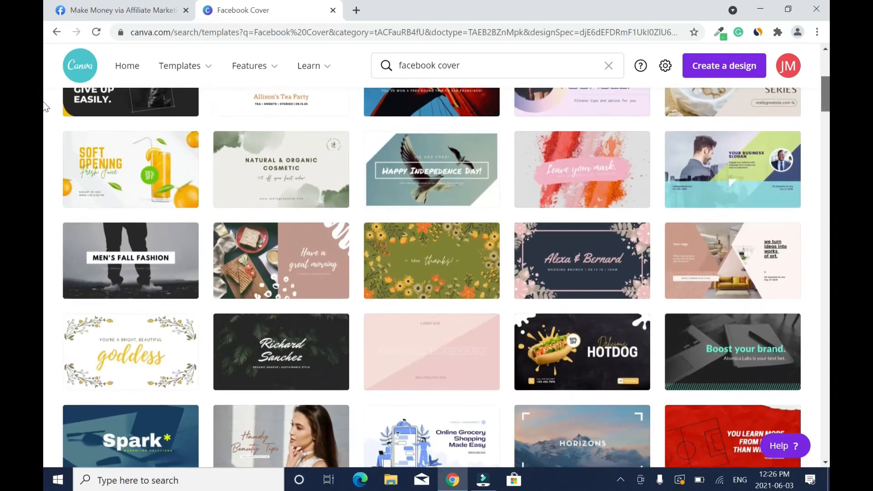
{"action": "scroll", "coordinate": [45, 112], "scroll_direction": "down", "scroll_amount": 12}
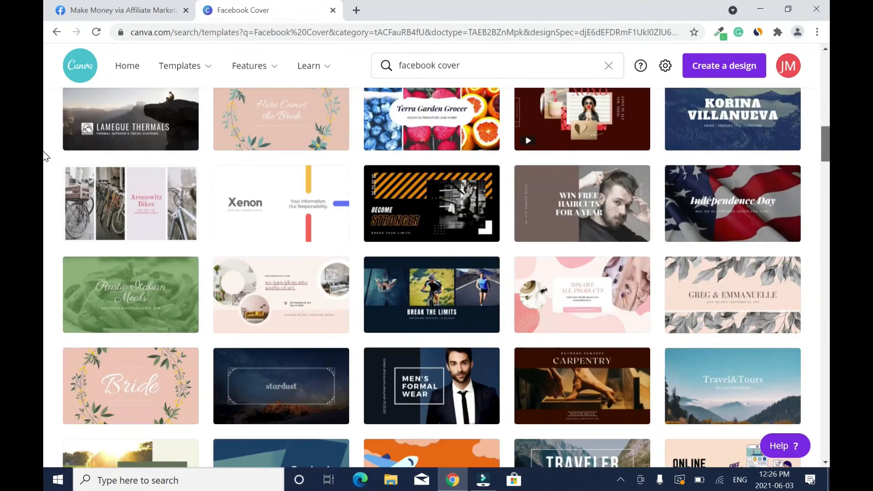
{"action": "scroll", "coordinate": [46, 156], "scroll_direction": "down", "scroll_amount": 6}
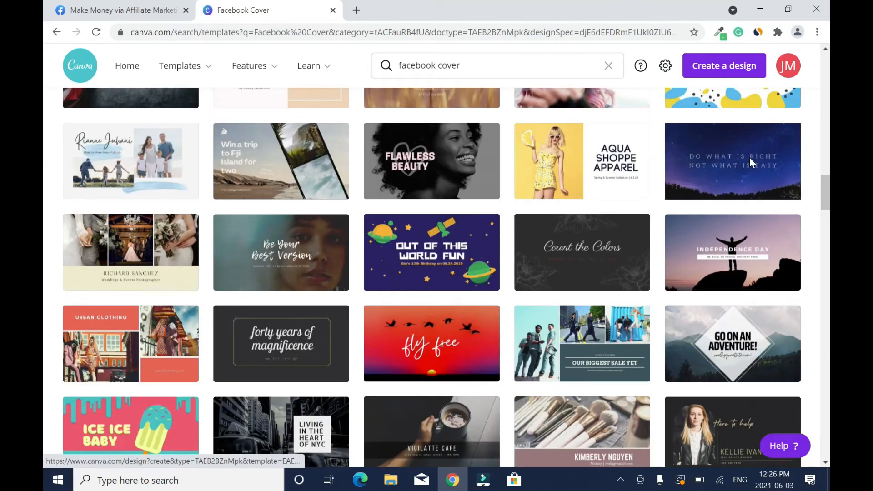
{"action": "left_click", "coordinate": [752, 163]}
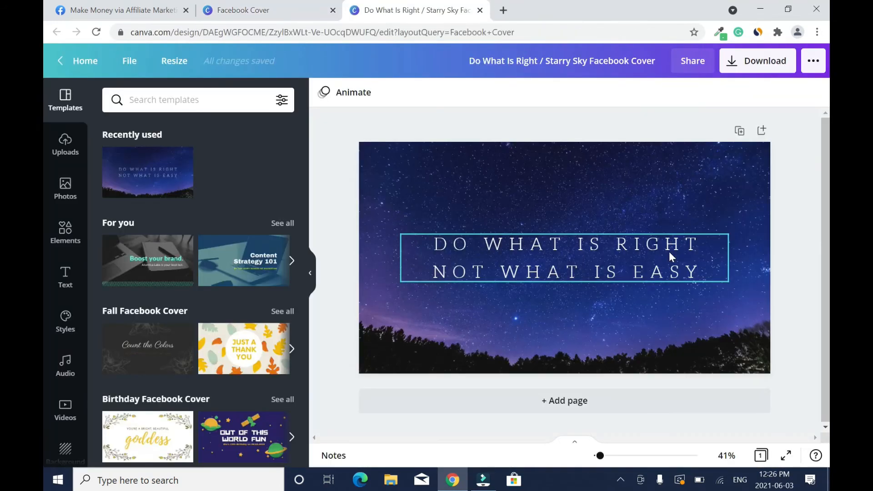
{"action": "left_click", "coordinate": [706, 239]}
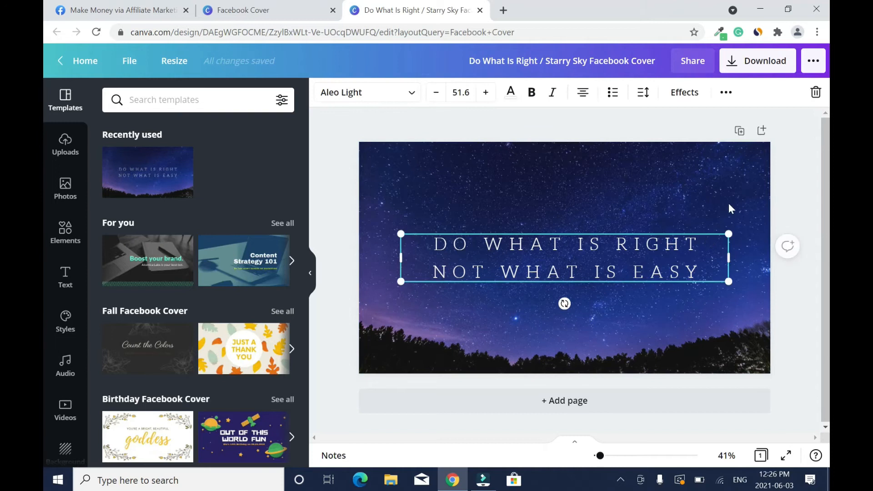
{"action": "left_click", "coordinate": [816, 92]}
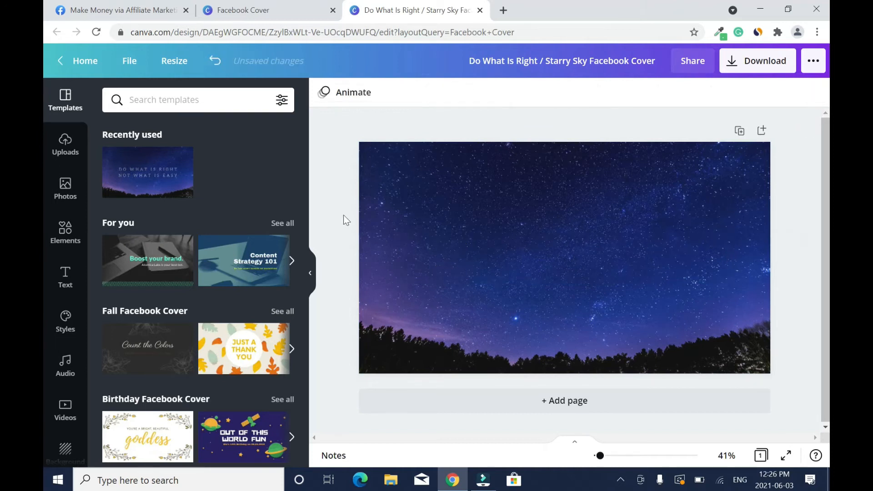
Step: Add the recently used "Happy Mother's Day!" text combination to the cover and delete the small line above its heading
{"action": "left_click", "coordinate": [66, 277]}
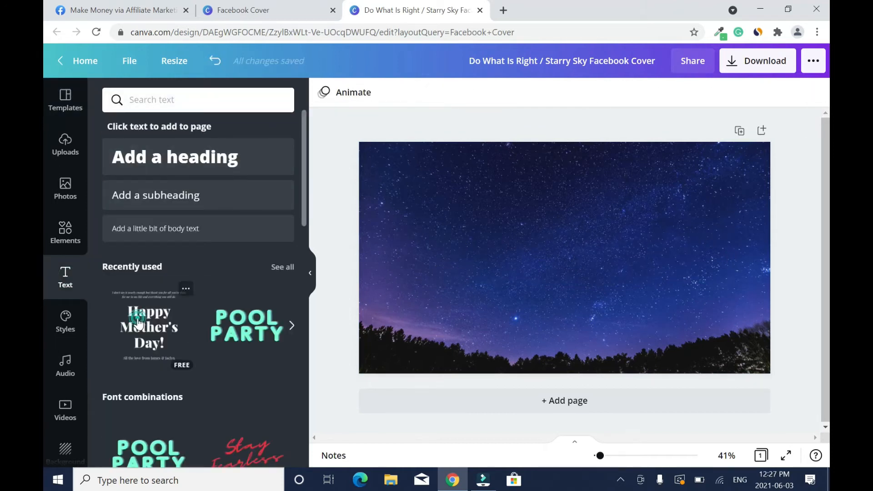
{"action": "left_click", "coordinate": [146, 326]}
{"action": "left_click", "coordinate": [815, 92]}
{"action": "left_click", "coordinate": [769, 123]}
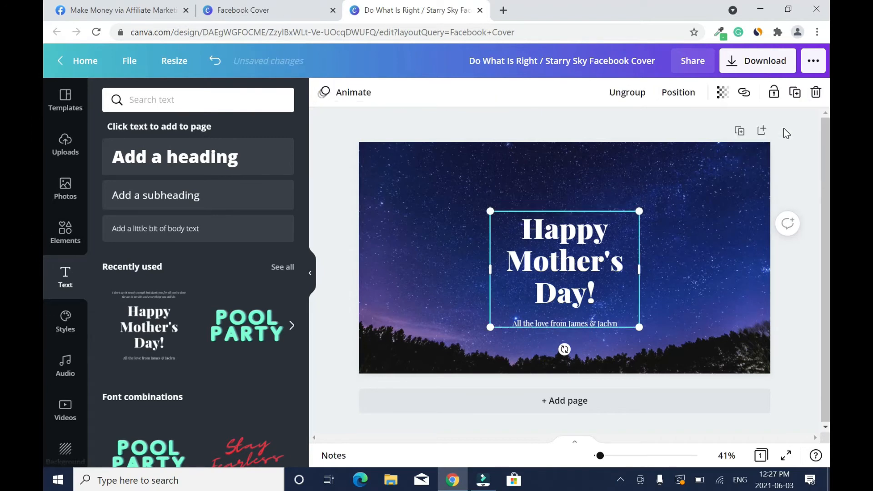
{"action": "left_click", "coordinate": [596, 321]}
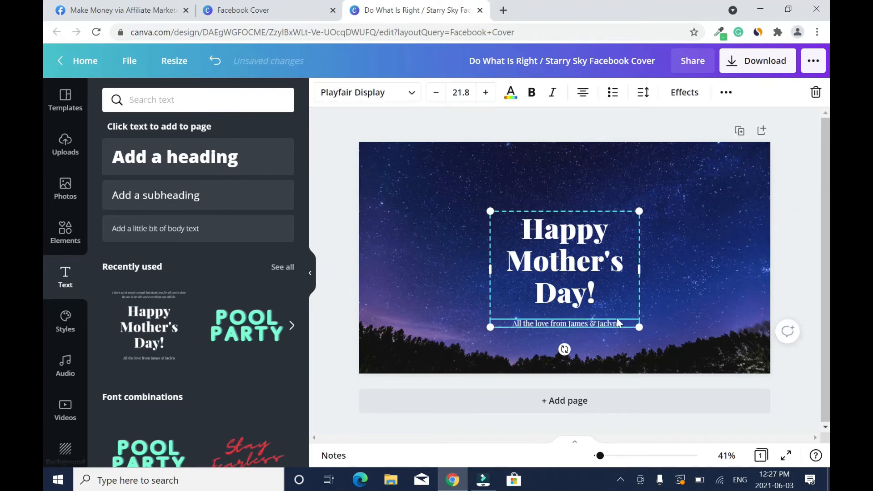
{"action": "left_click", "coordinate": [817, 96]}
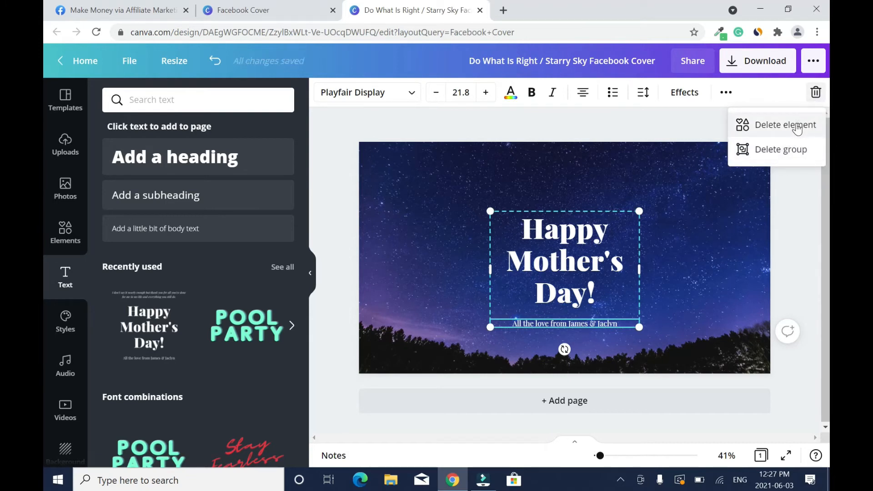
{"action": "left_click", "coordinate": [779, 151]}
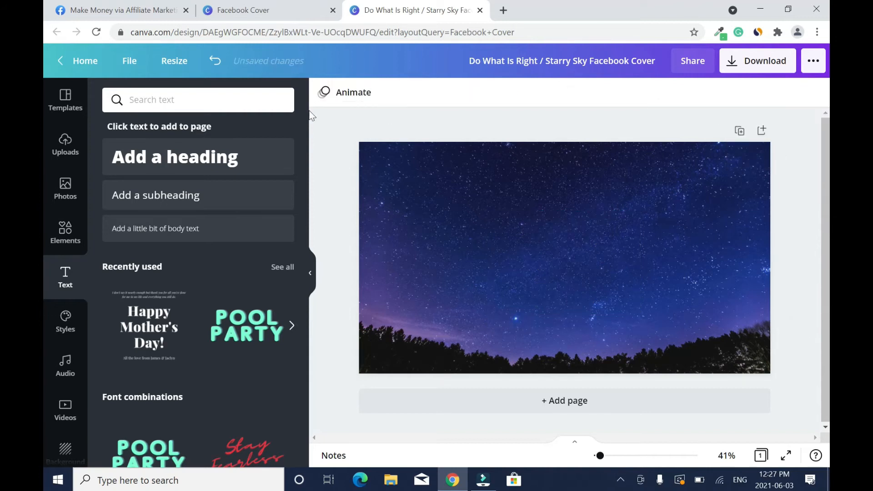
{"action": "left_click", "coordinate": [215, 60]}
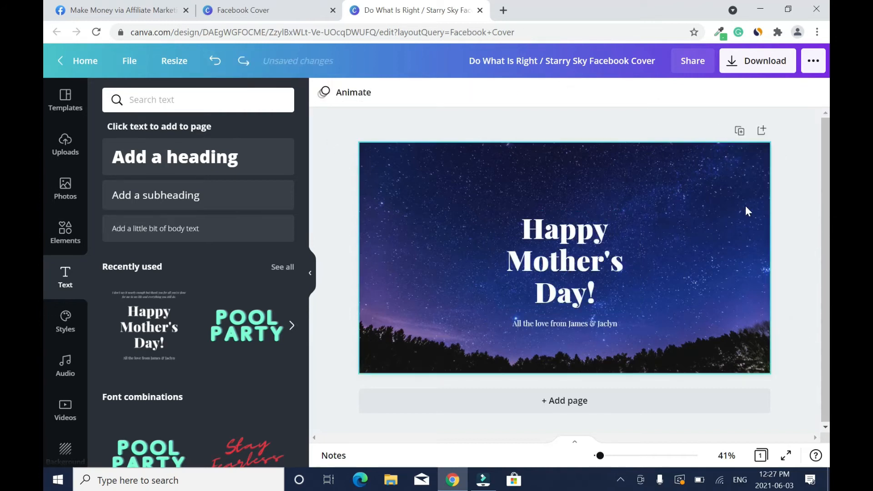
Step: Delete the small line below the heading and replace the heading with "Make Money Online via Affiliate Marketing"
{"action": "left_click", "coordinate": [815, 93]}
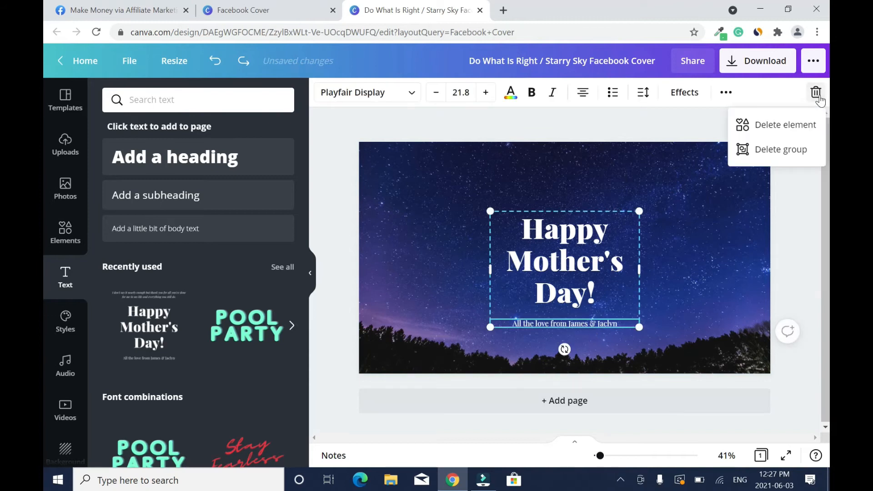
{"action": "left_click", "coordinate": [768, 126]}
{"action": "double_click", "coordinate": [607, 293]}
{"action": "type", "text": "M"}
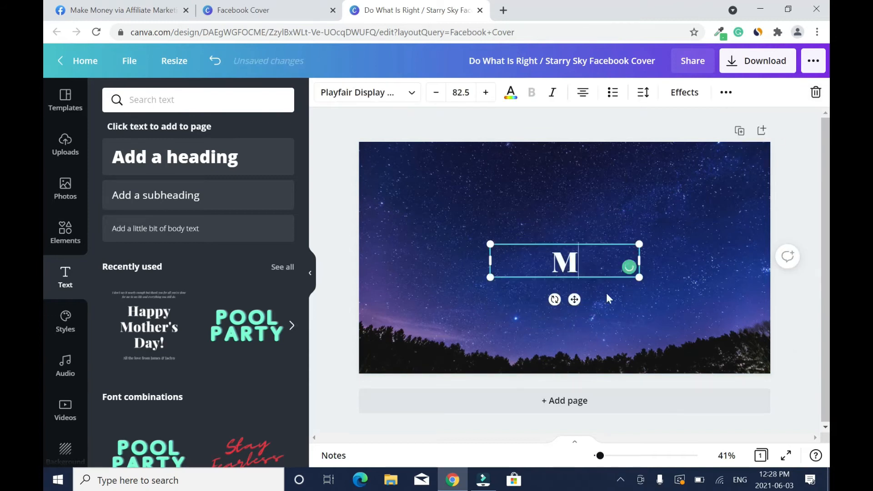
{"action": "type", "text": "ake Money Online v"}
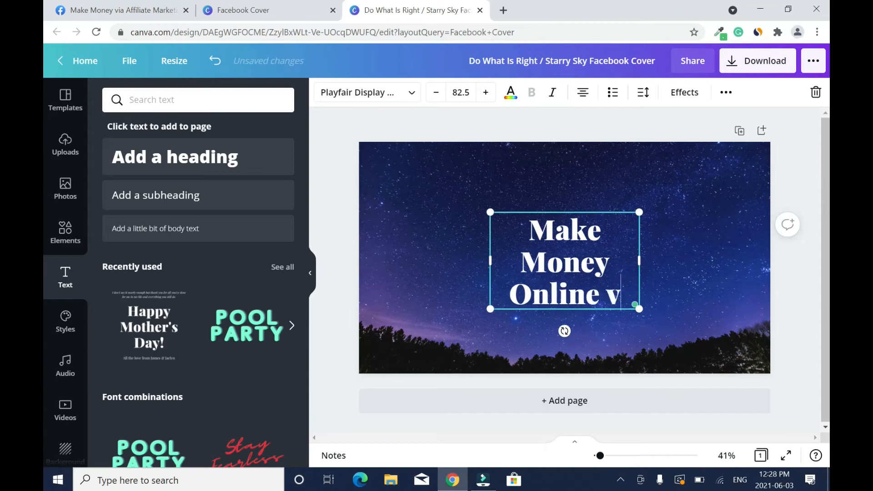
{"action": "type", "text": "ia Affiliate Marketing"}
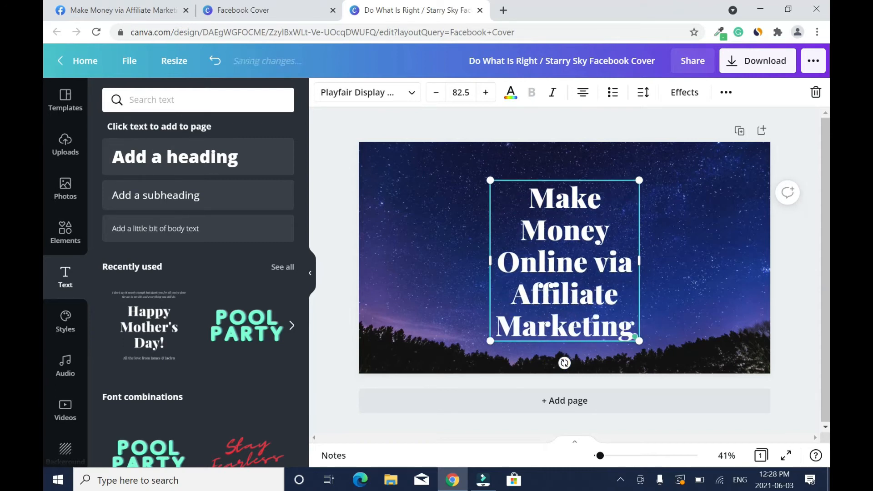
Step: Widen the tagline's text box to about the page width so it wraps onto two lines, and move it lower on the cover
{"action": "left_click_drag", "start_coordinate": [640, 261], "coordinate": [765, 261]}
{"action": "left_click_drag", "start_coordinate": [712, 245], "coordinate": [650, 291]}
{"action": "left_click_drag", "start_coordinate": [704, 298], "coordinate": [782, 298]}
{"action": "left_click_drag", "start_coordinate": [428, 301], "coordinate": [371, 300]}
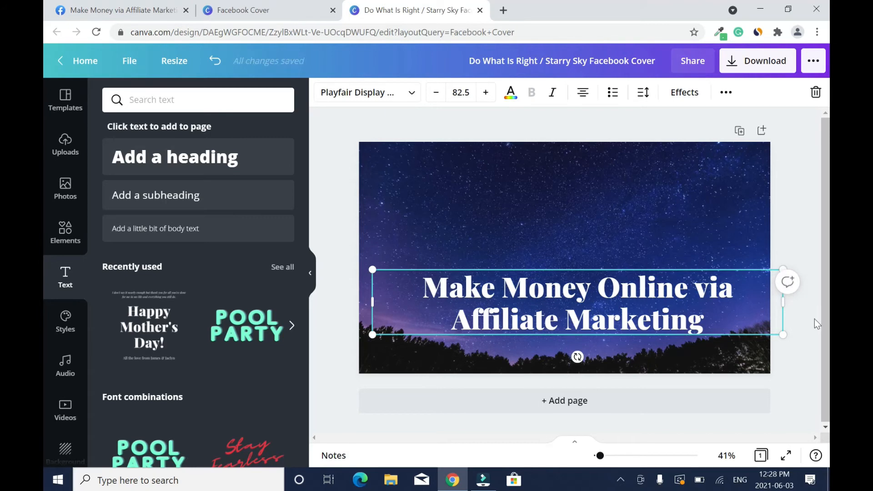
Step: Scale the tagline down to font size 39.6 on a single line and centre it horizontally above the treeline
{"action": "left_click_drag", "start_coordinate": [784, 266], "coordinate": [674, 287]}
{"action": "left_click_drag", "start_coordinate": [629, 317], "coordinate": [643, 333]}
{"action": "left_click_drag", "start_coordinate": [688, 304], "coordinate": [749, 311]}
{"action": "left_click_drag", "start_coordinate": [648, 331], "coordinate": [648, 291]}
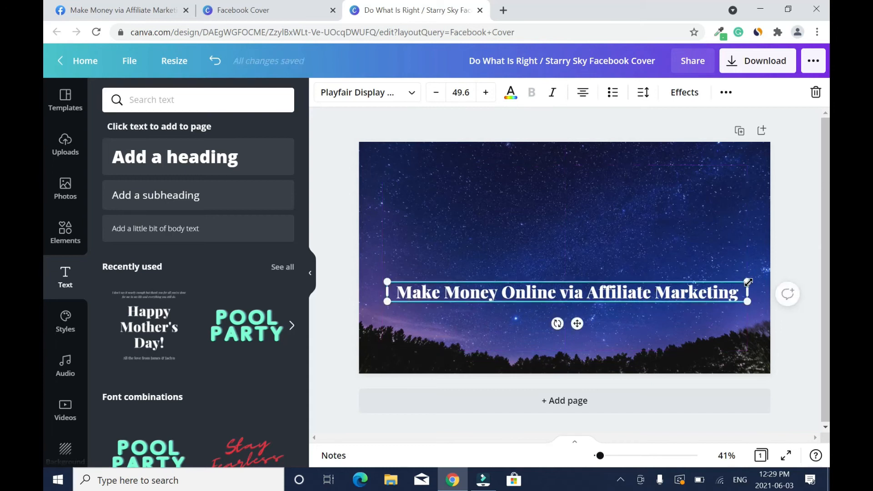
{"action": "left_click_drag", "start_coordinate": [747, 282], "coordinate": [674, 286]}
{"action": "left_click_drag", "start_coordinate": [572, 291], "coordinate": [607, 295]}
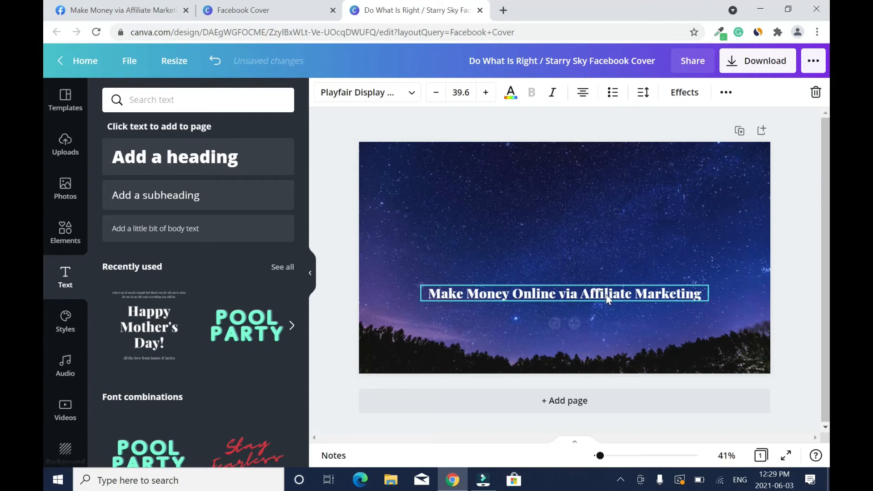
Step: Add the "Pool Party" text combination, delete its extra text element and replace the main text with "BLOGSDOM"
{"action": "left_click", "coordinate": [245, 327]}
{"action": "left_click", "coordinate": [573, 222]}
{"action": "left_click", "coordinate": [816, 93]}
{"action": "left_click", "coordinate": [770, 123]}
{"action": "double_click", "coordinate": [598, 259]}
{"action": "type", "text": "BLOGS"}
{"action": "key", "text": "Return"}
{"action": "type", "text": "DOM"}
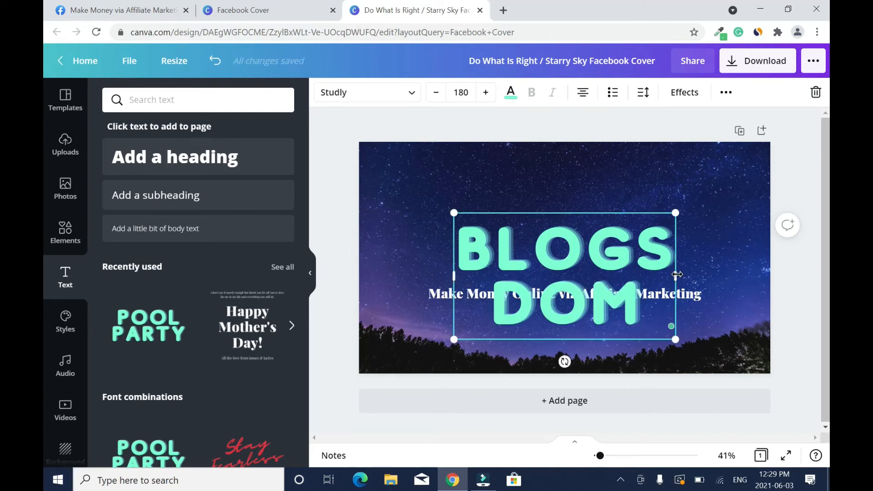
Step: Fit BLOGSDOM on one line, scale it down to font size 135 and centre it directly above the tagline
{"action": "left_click_drag", "start_coordinate": [678, 274], "coordinate": [821, 264]}
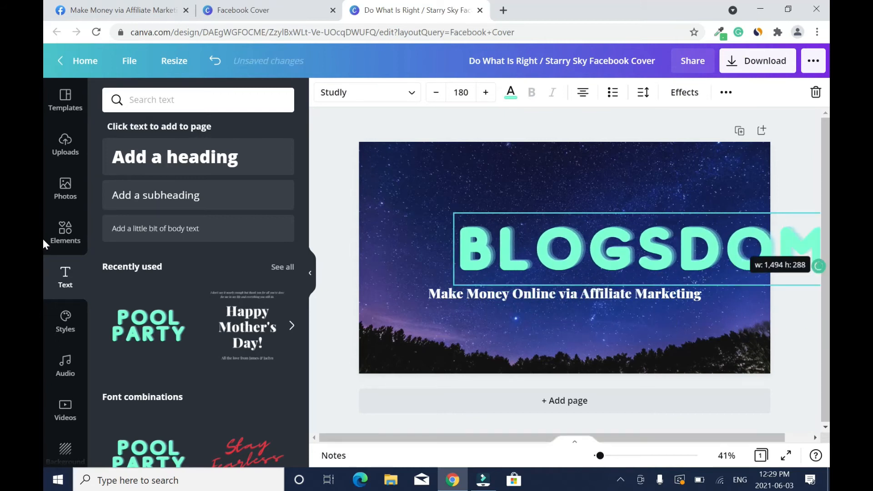
{"action": "left_click_drag", "start_coordinate": [747, 251], "coordinate": [675, 252]}
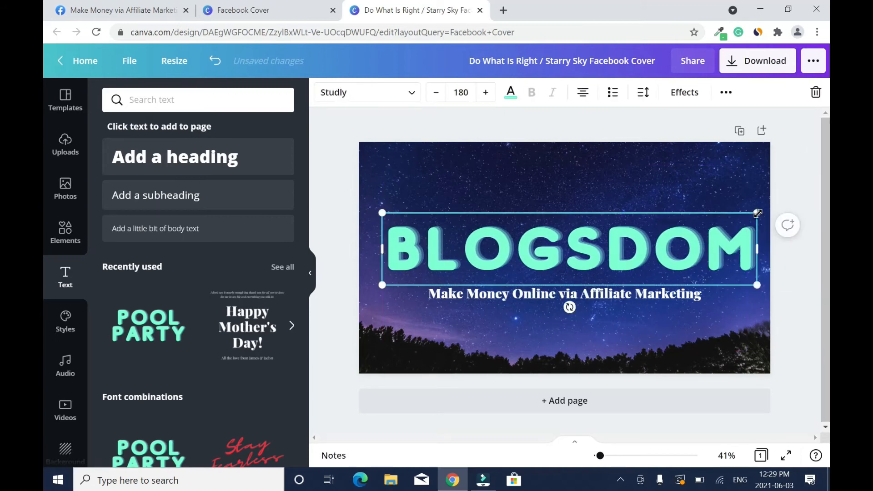
{"action": "left_click_drag", "start_coordinate": [757, 213], "coordinate": [682, 228]}
{"action": "left_click_drag", "start_coordinate": [575, 241], "coordinate": [603, 241]}
{"action": "left_click_drag", "start_coordinate": [709, 227], "coordinate": [702, 236]}
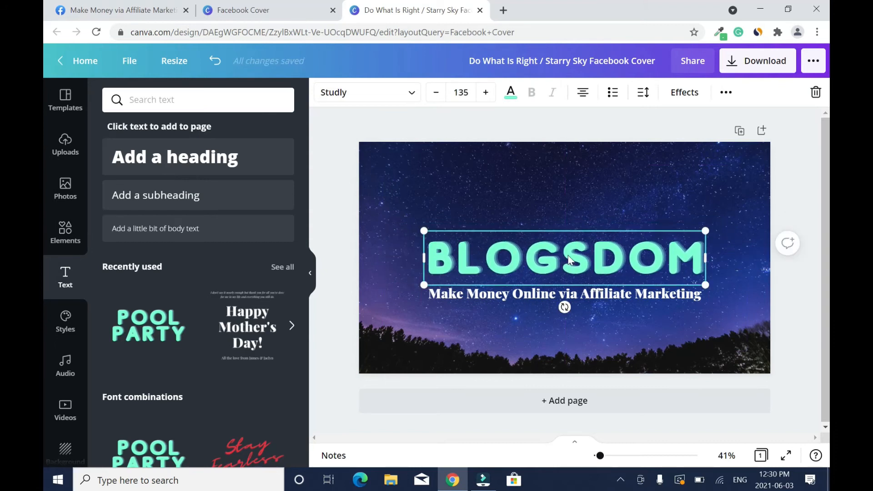
Step: Recolour the BLOGSDOM title dark blue and layer a yellow duplicate over it with a slight offset
{"action": "left_click", "coordinate": [510, 92]}
{"action": "left_click", "coordinate": [217, 397]}
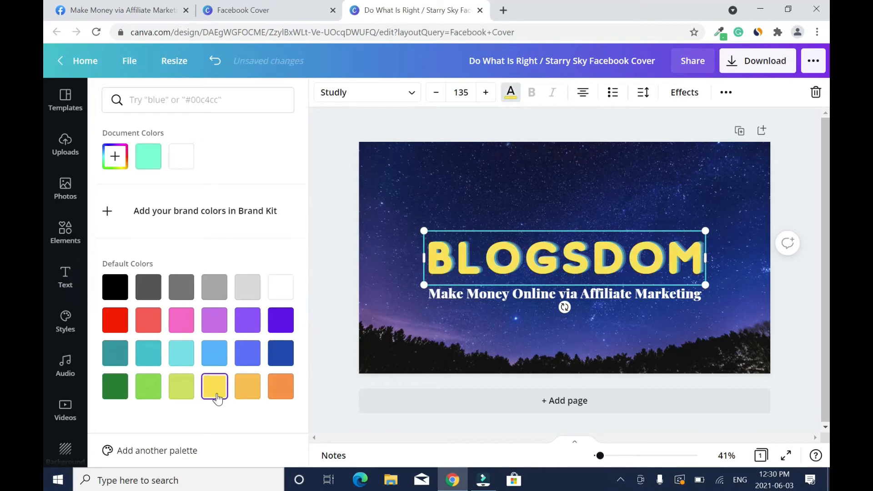
{"action": "left_click", "coordinate": [278, 363]}
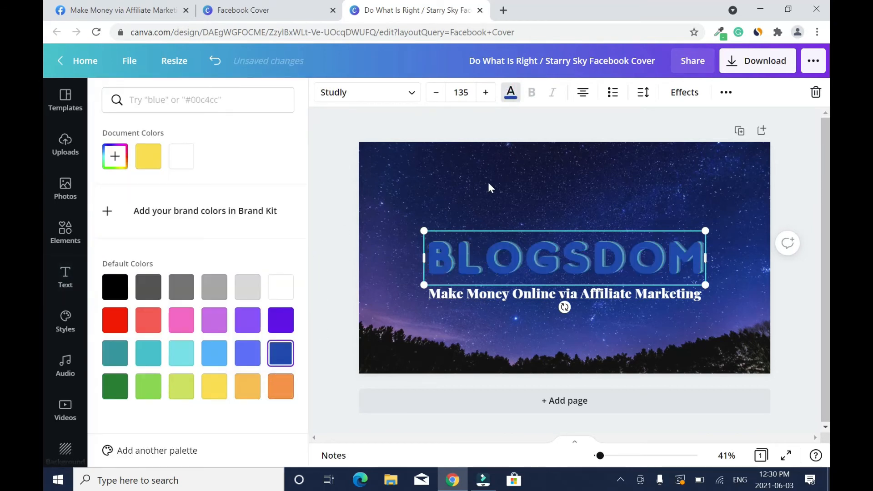
{"action": "key", "text": "ctrl+d"}
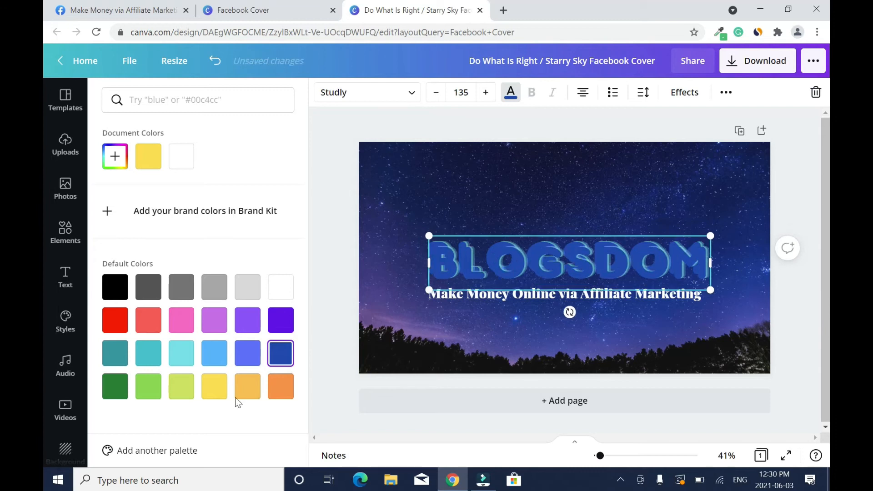
{"action": "left_click", "coordinate": [216, 388]}
{"action": "left_click_drag", "start_coordinate": [666, 258], "coordinate": [665, 253]}
{"action": "left_click", "coordinate": [800, 211]}
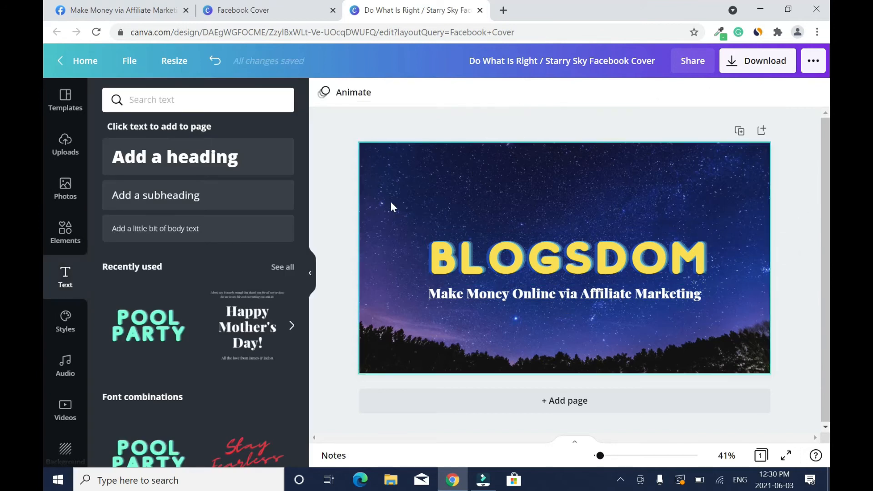
Step: Add the recently used money briefcase element, shrink it and place it centred above the BLOGSDOM title
{"action": "left_click", "coordinate": [66, 238]}
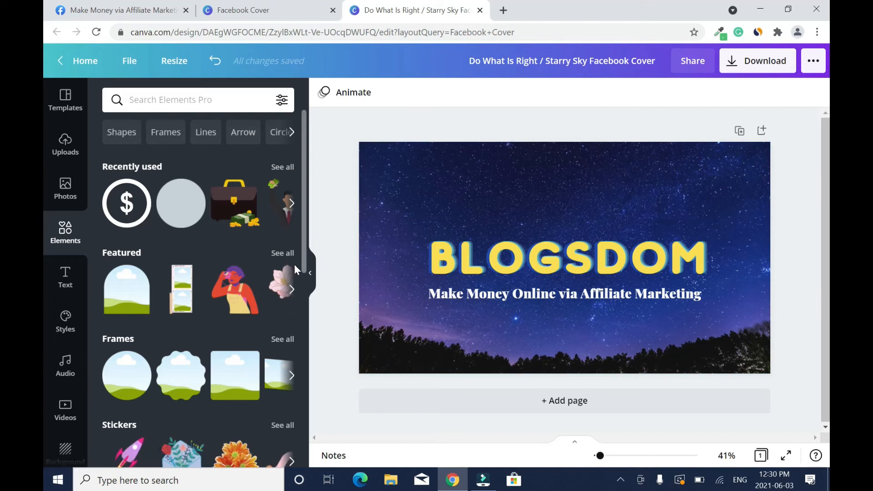
{"action": "left_click_drag", "start_coordinate": [229, 207], "coordinate": [564, 291]}
{"action": "left_click_drag", "start_coordinate": [635, 267], "coordinate": [594, 308]}
{"action": "left_click_drag", "start_coordinate": [567, 345], "coordinate": [565, 337]}
{"action": "left_click_drag", "start_coordinate": [565, 337], "coordinate": [561, 216]}
{"action": "left_click", "coordinate": [346, 205]}
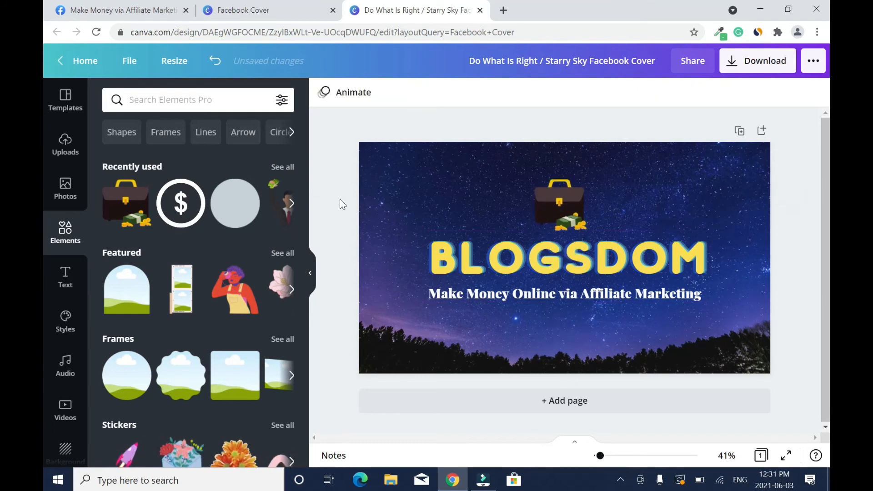
Step: Add the circled dollar sign beside the briefcase, shrink it to a similar size and colour it dark green
{"action": "left_click_drag", "start_coordinate": [181, 203], "coordinate": [501, 195]}
{"action": "left_click_drag", "start_coordinate": [546, 180], "coordinate": [497, 191]}
{"action": "left_click_drag", "start_coordinate": [476, 220], "coordinate": [490, 206]}
{"action": "left_click", "coordinate": [324, 93]}
{"action": "left_click", "coordinate": [114, 391]}
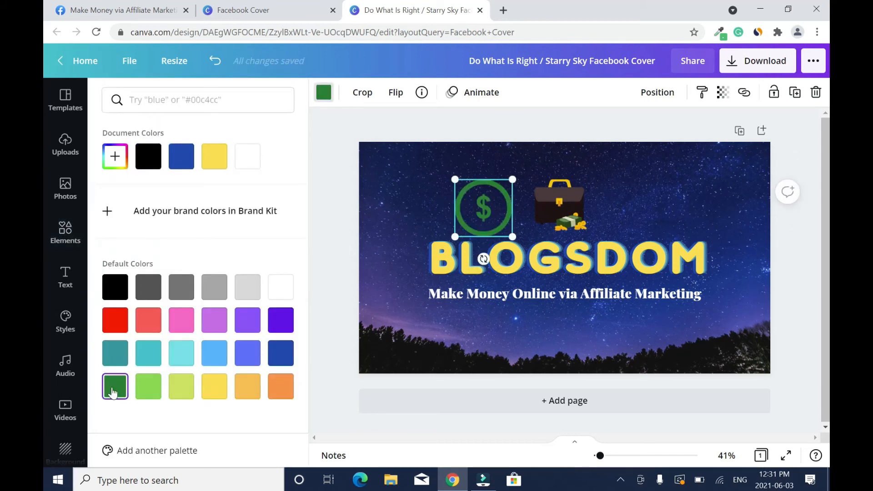
{"action": "left_click", "coordinate": [325, 391]}
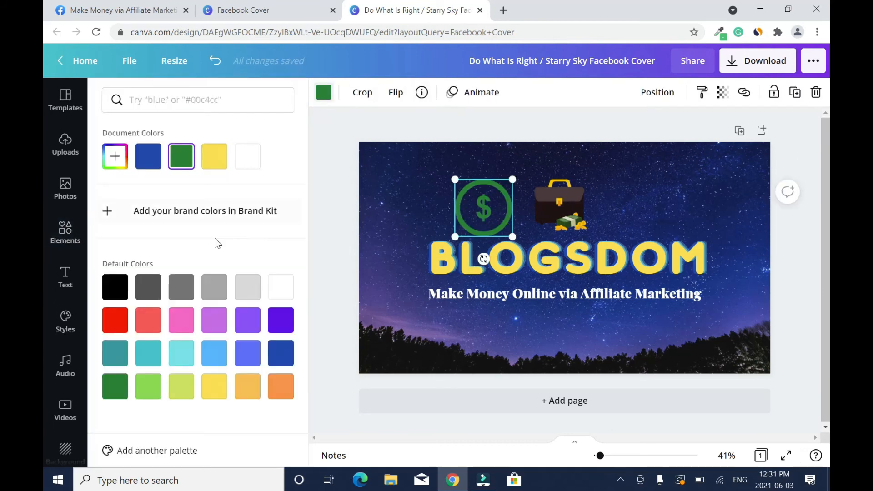
Step: Recolour the dollar sign white and layer a dark green duplicate over it with a slight offset
{"action": "left_click", "coordinate": [280, 287]}
{"action": "key", "text": "ctrl+d"}
{"action": "left_click", "coordinate": [177, 154]}
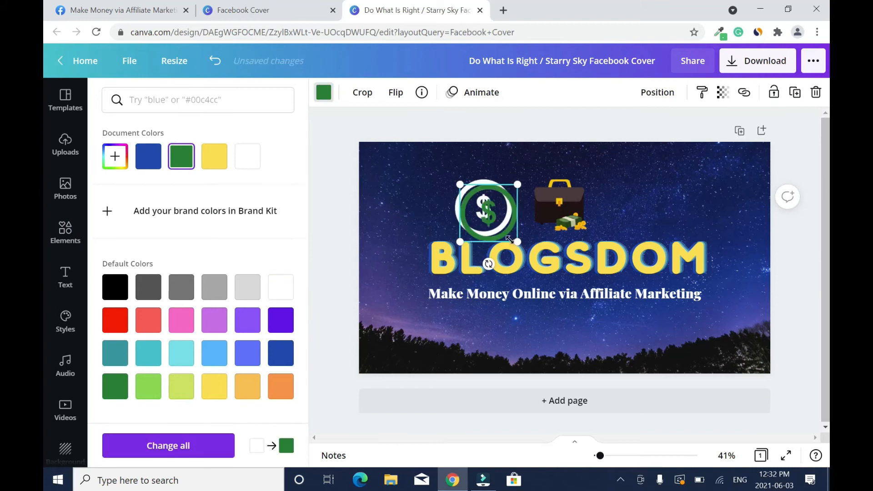
{"action": "left_click_drag", "start_coordinate": [500, 207], "coordinate": [496, 201]}
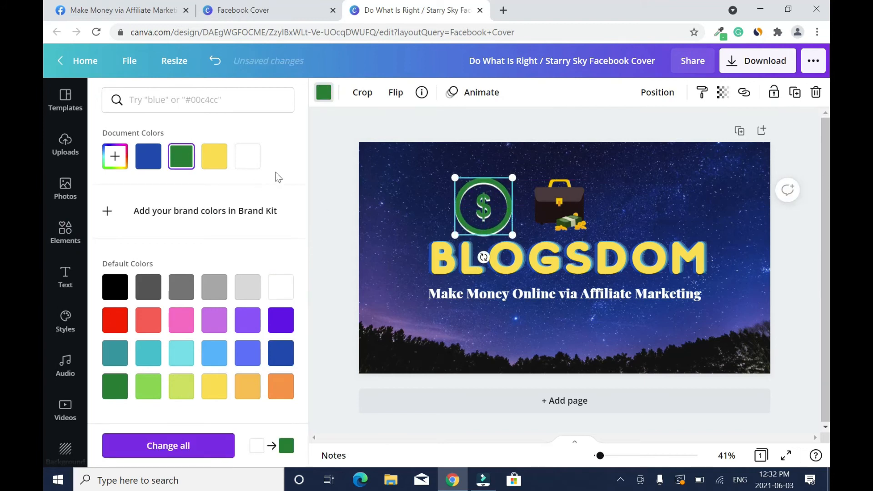
{"action": "left_click", "coordinate": [334, 177]}
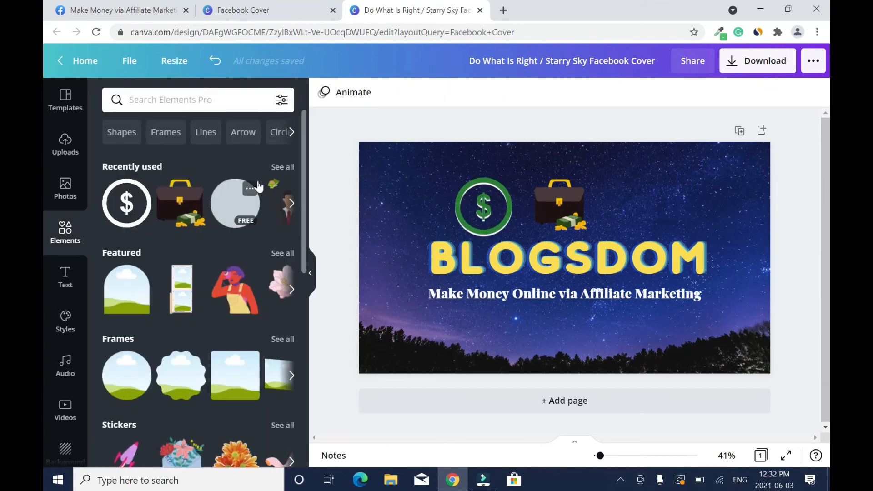
Step: Search elements for "social media", add the globe surrounded by social media icons, shrink it and place it beside the briefcase
{"action": "left_click", "coordinate": [214, 99]}
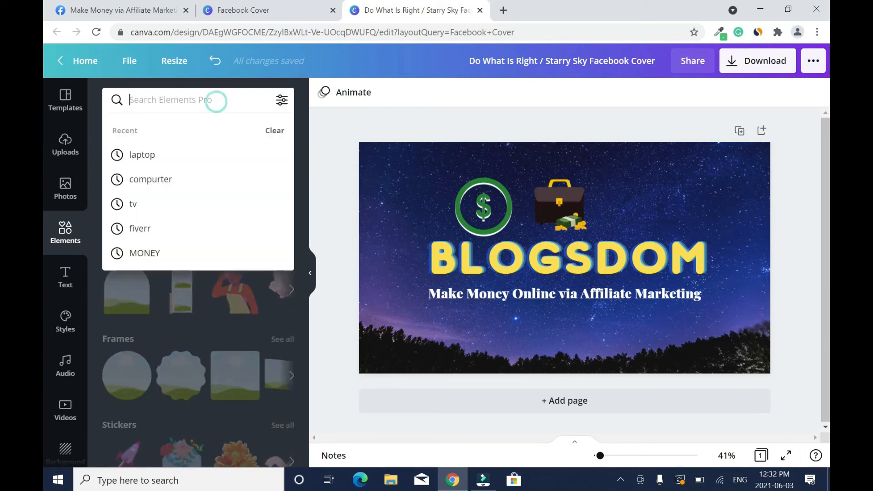
{"action": "type", "text": "social media"}
{"action": "left_click", "coordinate": [171, 154]}
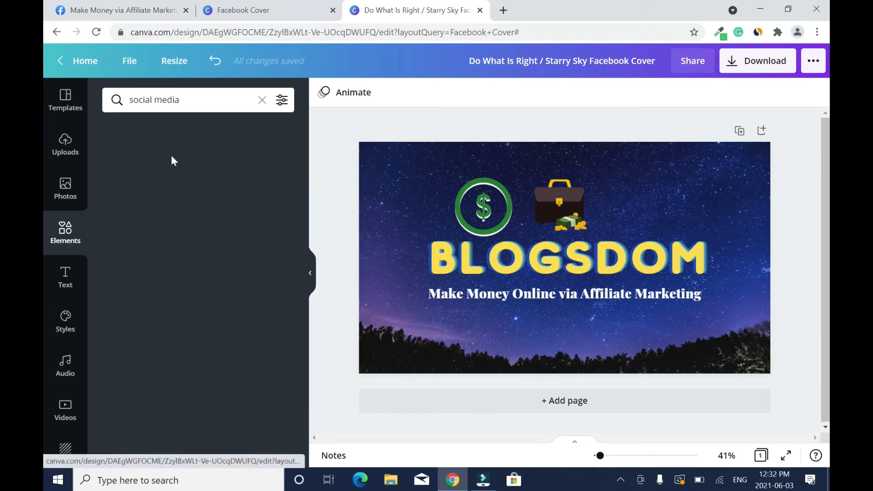
{"action": "scroll", "coordinate": [285, 341], "scroll_direction": "down", "scroll_amount": 6}
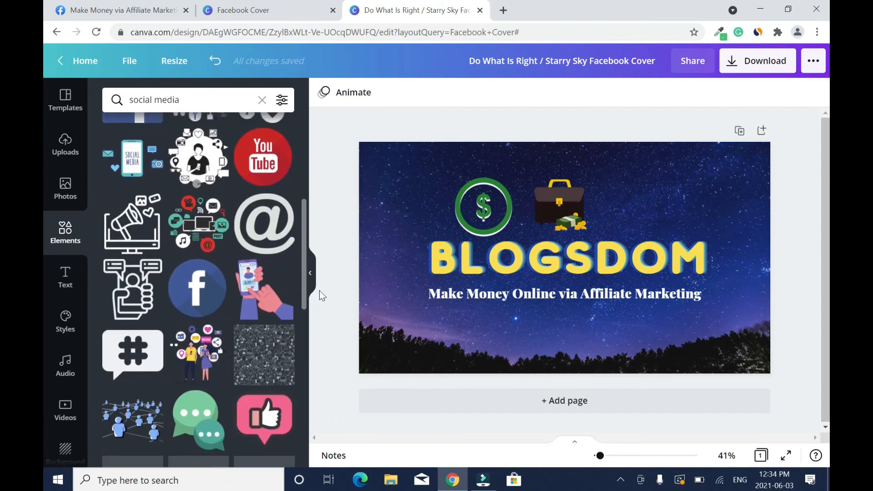
{"action": "left_click_drag", "start_coordinate": [304, 235], "coordinate": [297, 169]}
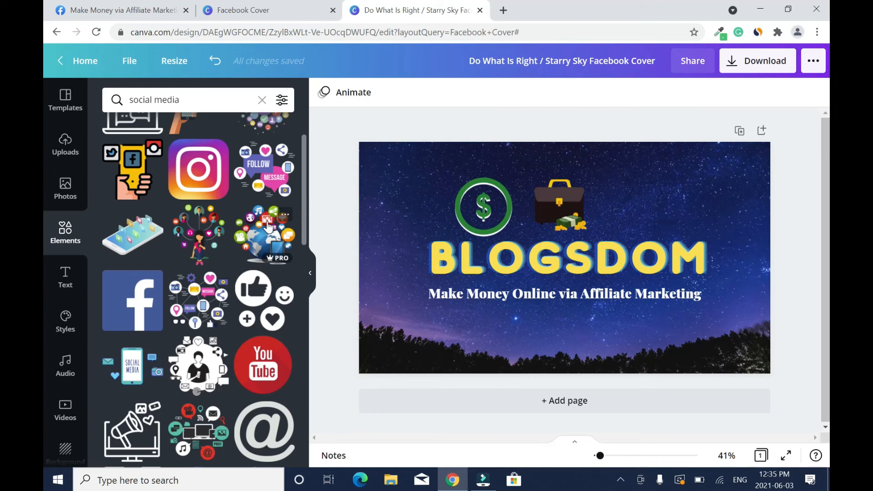
{"action": "scroll", "coordinate": [269, 226], "scroll_direction": "up", "scroll_amount": 3}
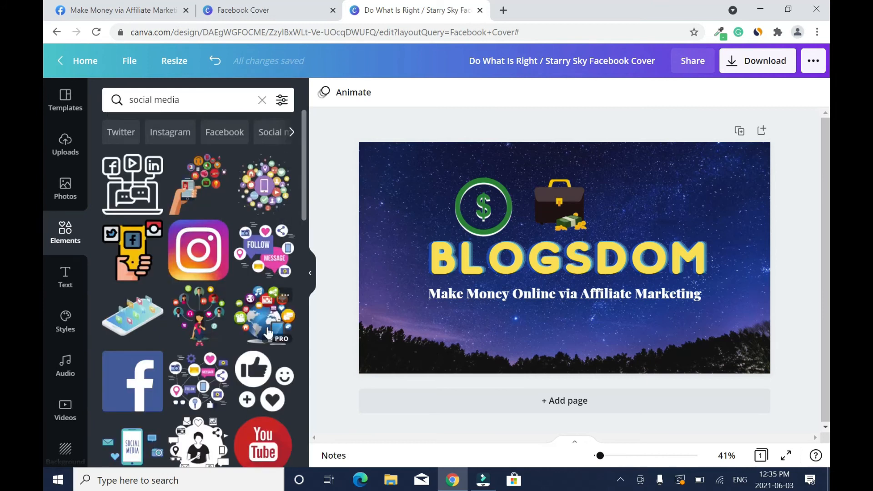
{"action": "left_click_drag", "start_coordinate": [263, 320], "coordinate": [644, 186]}
{"action": "left_click_drag", "start_coordinate": [711, 157], "coordinate": [680, 189]}
{"action": "left_click_drag", "start_coordinate": [647, 231], "coordinate": [648, 221]}
{"action": "left_click", "coordinate": [406, 310]}
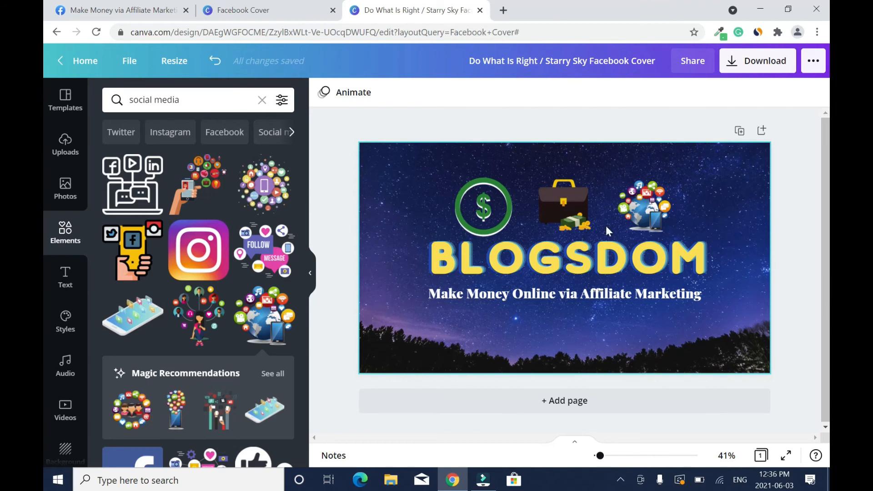
Step: Try a dark blue page background instead of the starry sky, and undo the change
{"action": "left_click", "coordinate": [380, 156]}
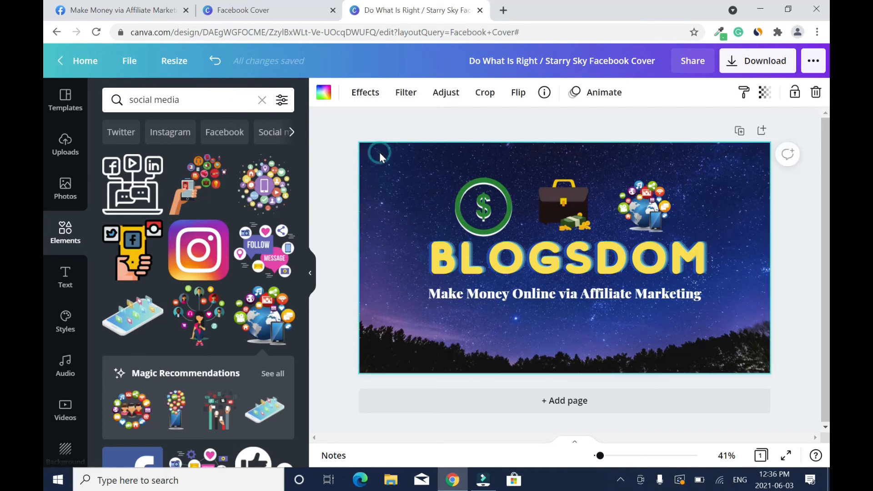
{"action": "left_click", "coordinate": [327, 92]}
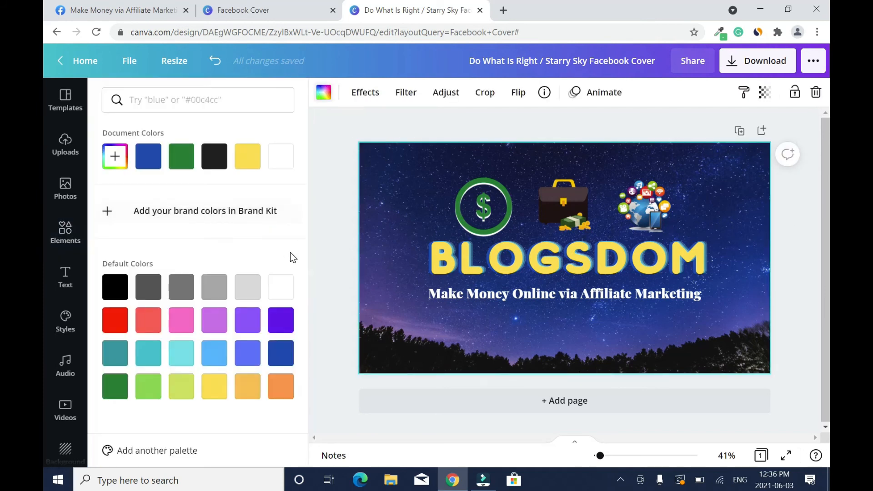
{"action": "left_click", "coordinate": [283, 361]}
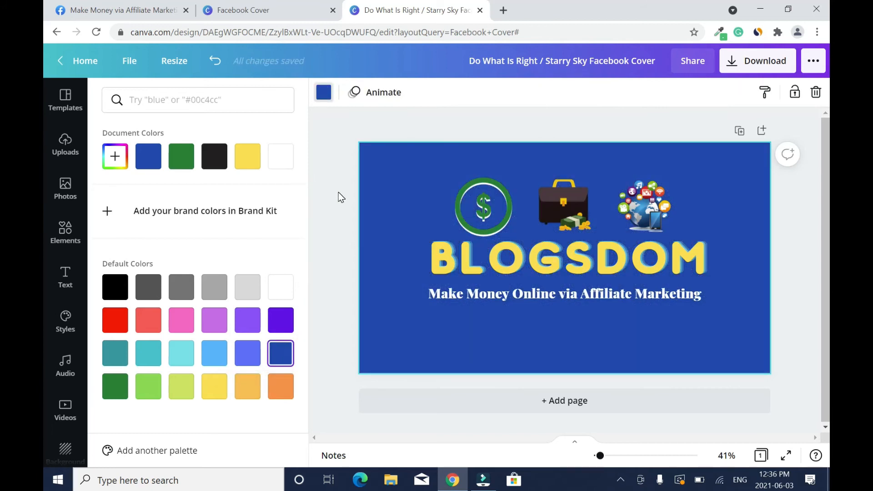
{"action": "key", "text": "ctrl+z"}
Step: Rename the design "Blogsdom - make money online - affiliate marketing - FB cover" and download it as a PNG at size 1
{"action": "type", "text": "Blogsdom - make money online - aff"}
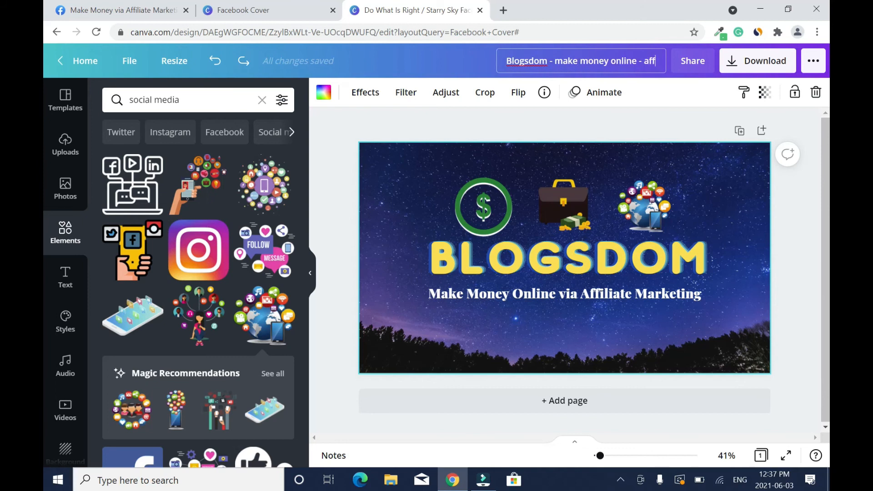
{"action": "type", "text": "iliate marketing - FB cover"}
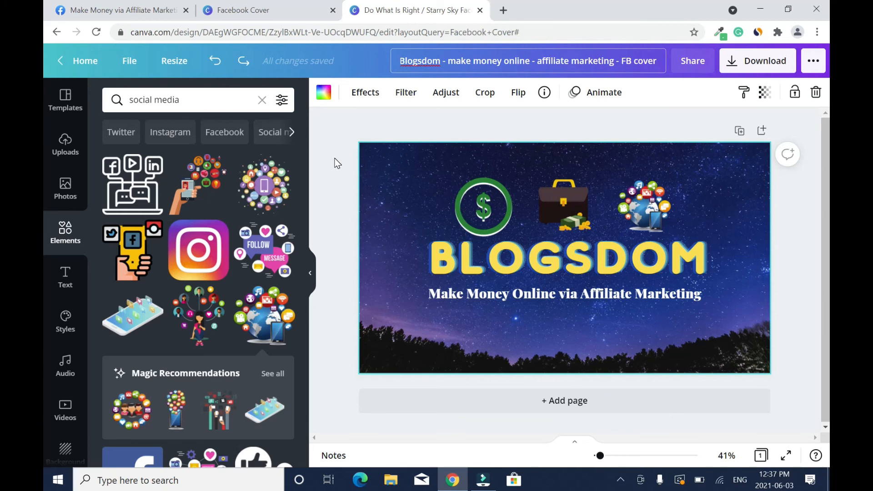
{"action": "left_click", "coordinate": [697, 110]}
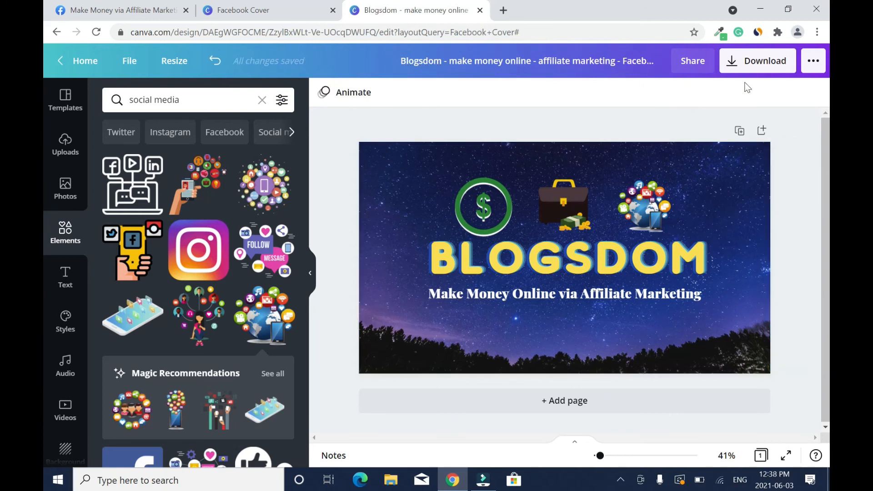
{"action": "left_click", "coordinate": [732, 65]}
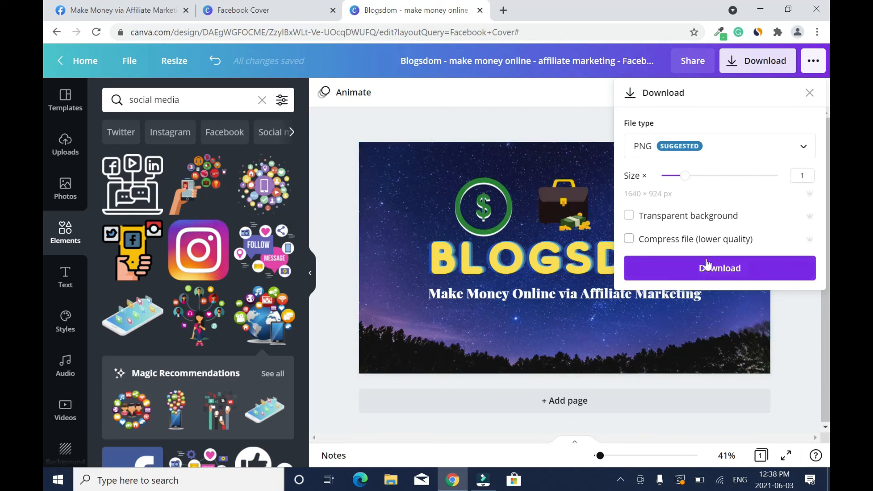
{"action": "left_click", "coordinate": [732, 269]}
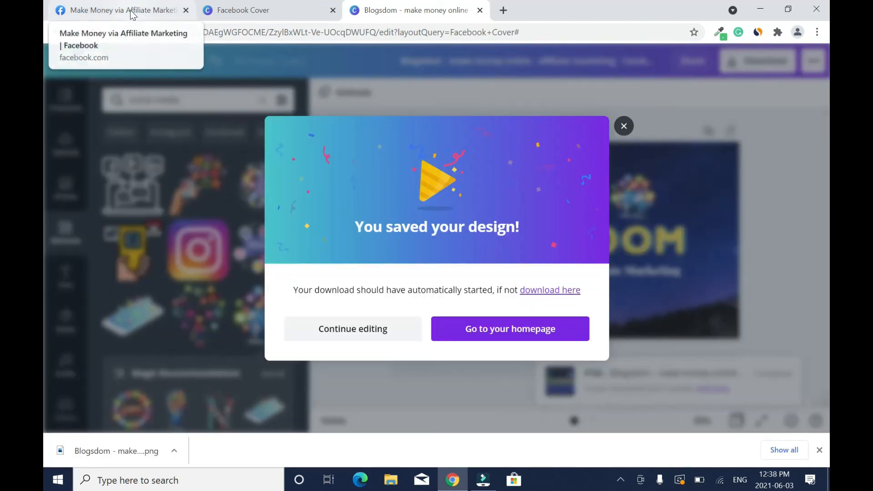
Step: Switch to the Make Money via Affiliate Marketing Facebook page and remove its existing cover image
{"action": "left_click", "coordinate": [132, 15]}
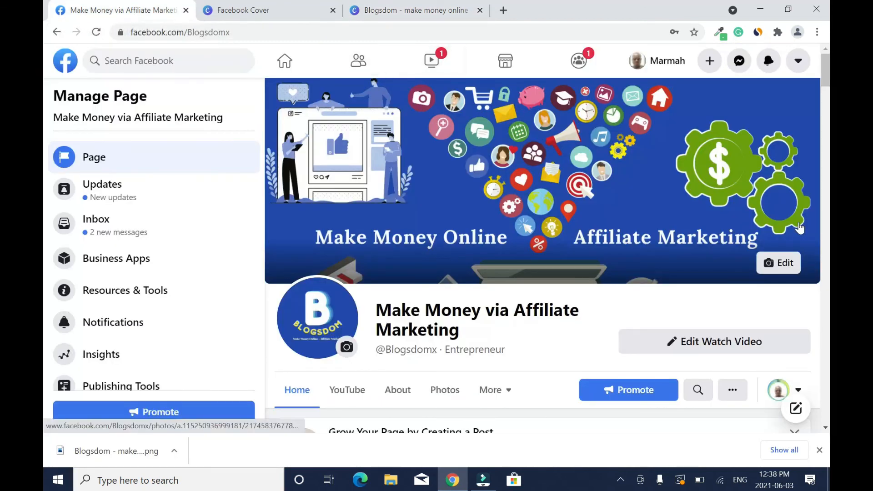
{"action": "left_click", "coordinate": [776, 271]}
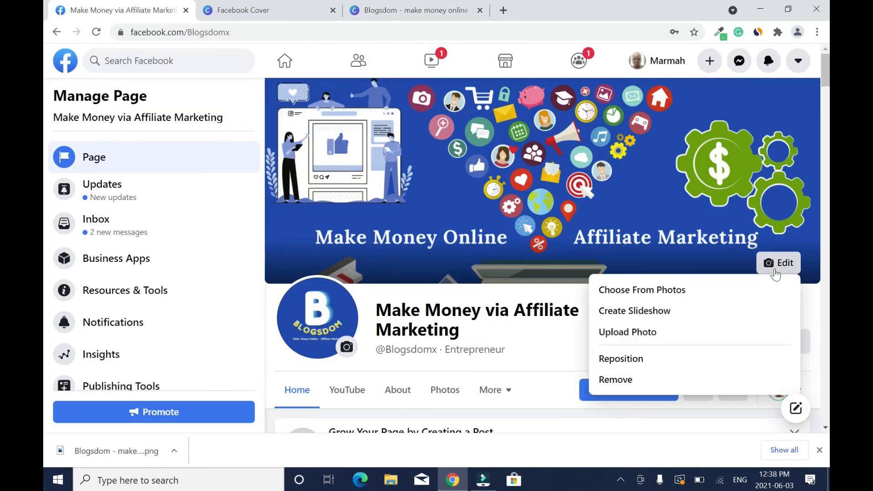
{"action": "left_click", "coordinate": [624, 380]}
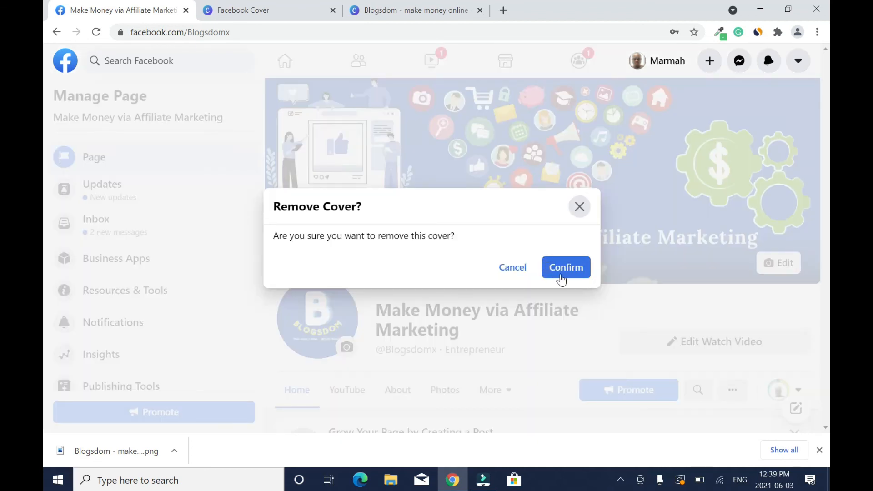
{"action": "left_click", "coordinate": [562, 267]}
Step: Upload the downloaded Blogsdom starry-sky PNG as the page's cover photo
{"action": "left_click", "coordinate": [779, 263]}
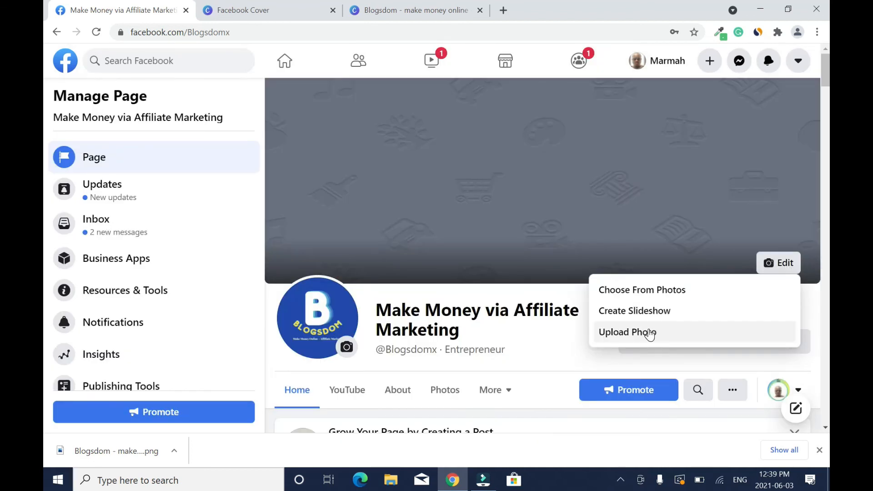
{"action": "left_click", "coordinate": [646, 332]}
{"action": "left_click", "coordinate": [364, 154]}
{"action": "left_click", "coordinate": [452, 323]}
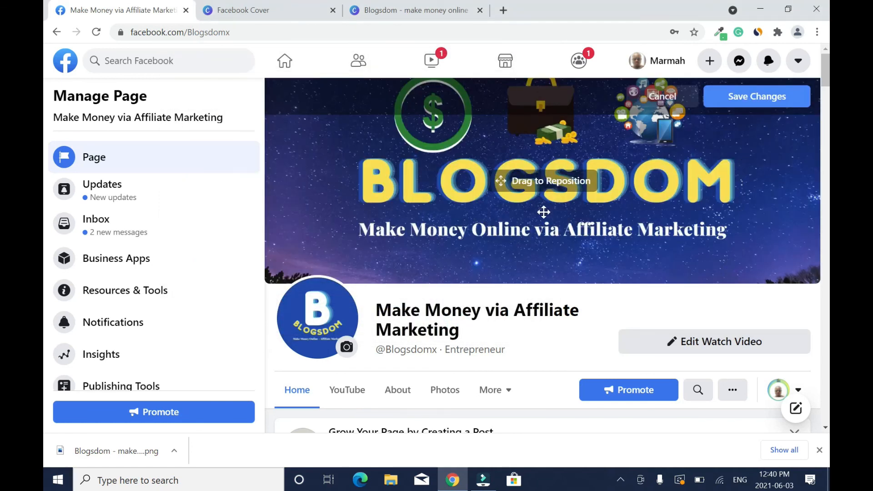
Step: Reposition the cover photo downward so the icons, title and tagline fit fully in the frame, and save the changes
{"action": "left_click_drag", "start_coordinate": [661, 174], "coordinate": [663, 196]}
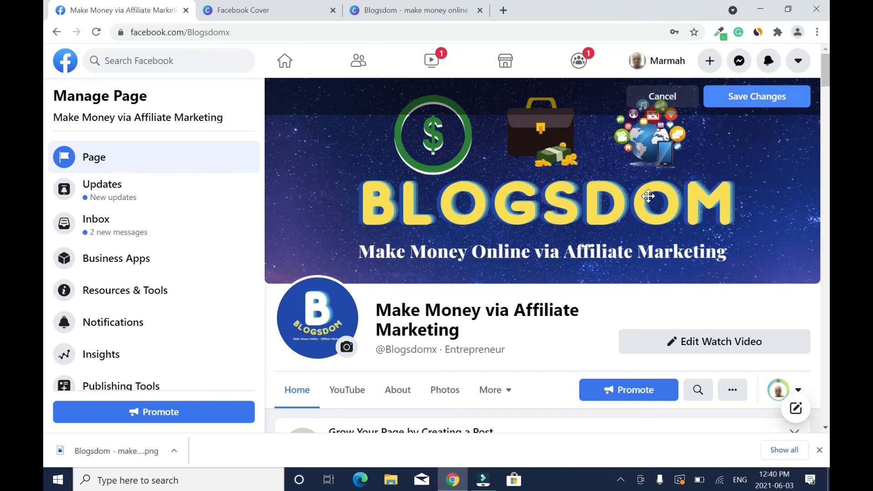
{"action": "left_click_drag", "start_coordinate": [648, 196], "coordinate": [762, 216]}
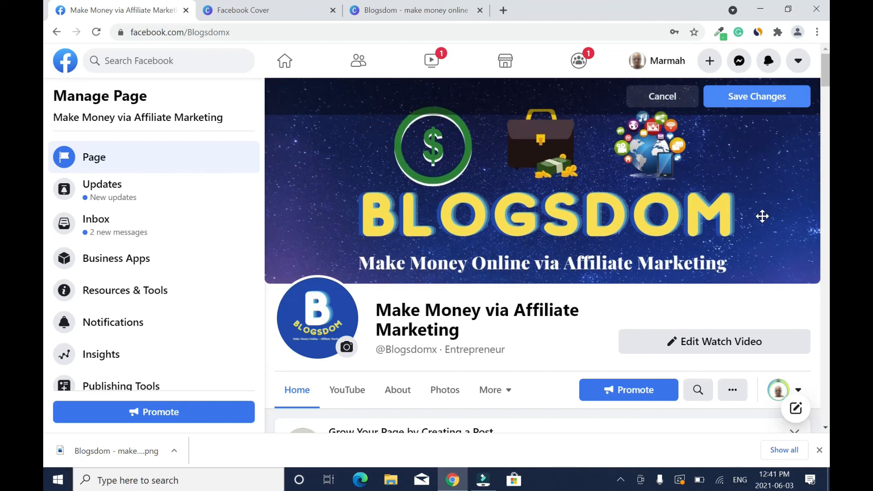
{"action": "left_click", "coordinate": [761, 101]}
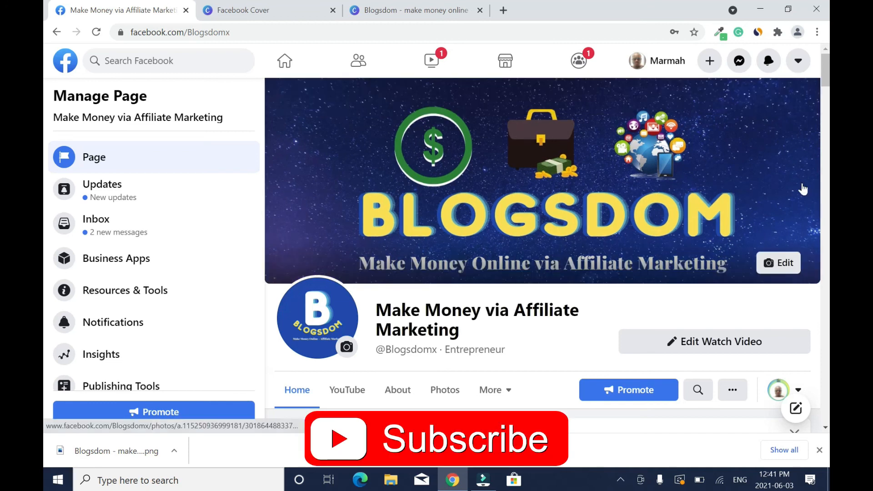
{"action": "left_click", "coordinate": [821, 451]}
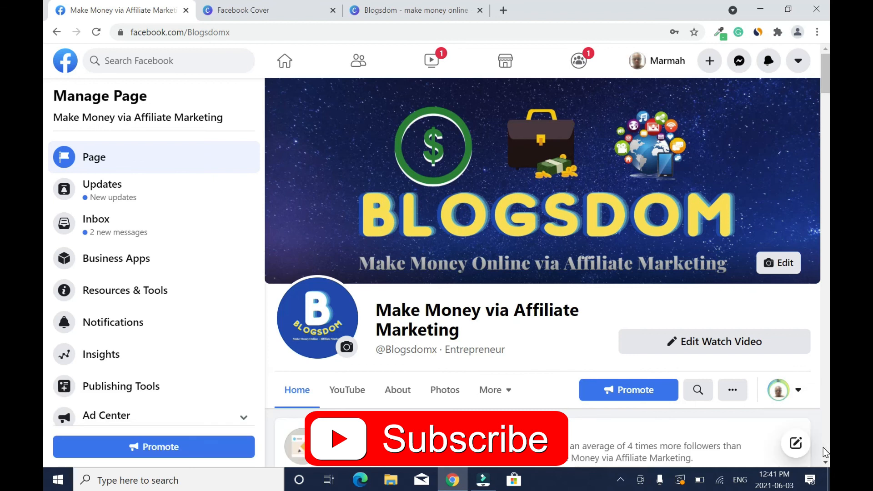